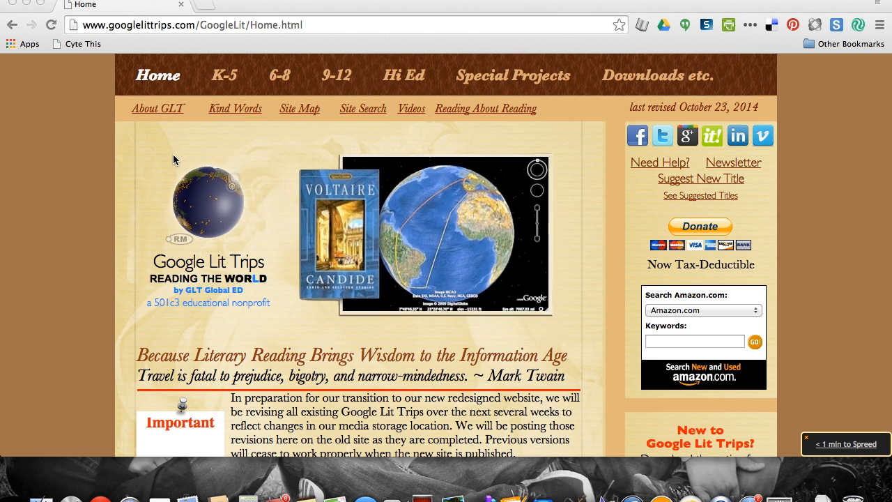
Open Google Maps in a new browser tab and create a new custom map
left_click(202, 4)
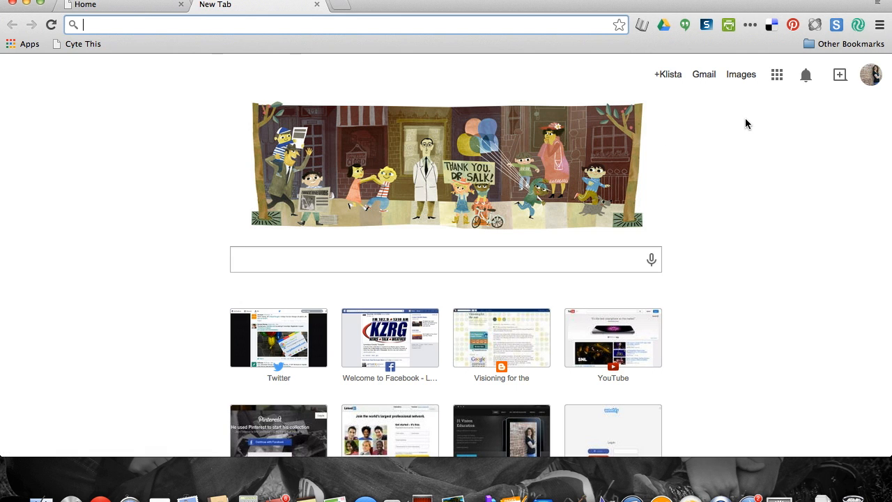
left_click(777, 75)
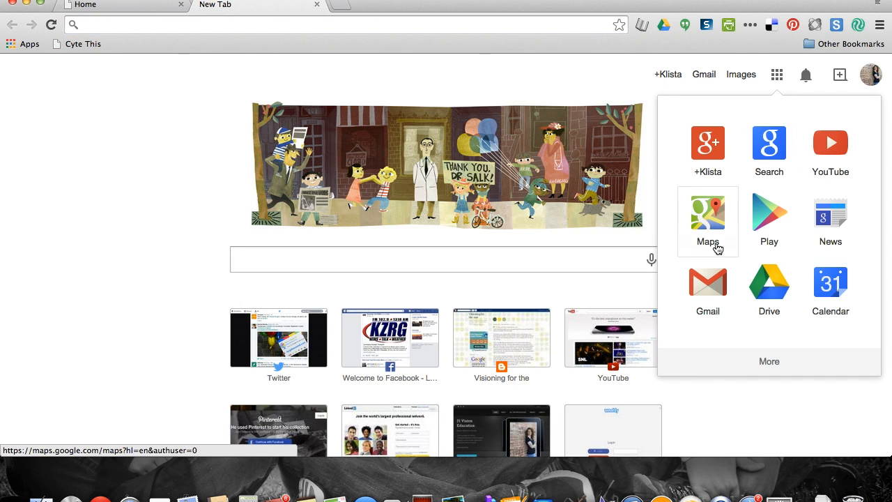
left_click(708, 215)
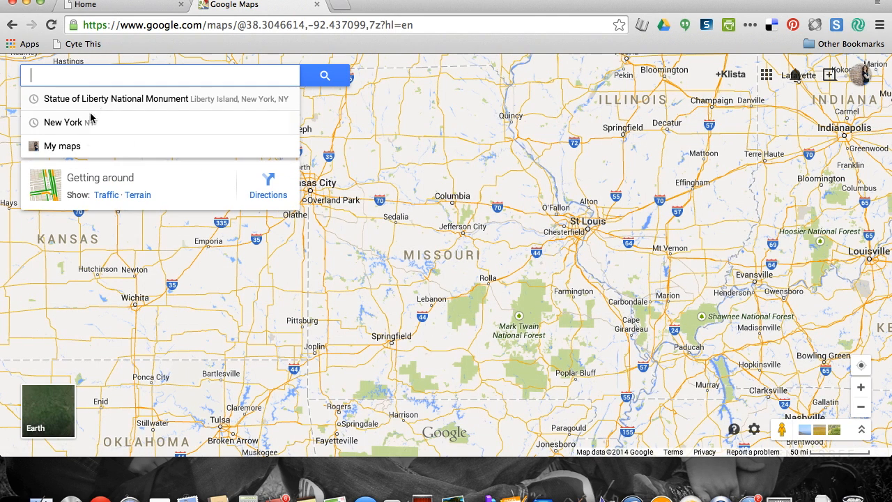
left_click(66, 148)
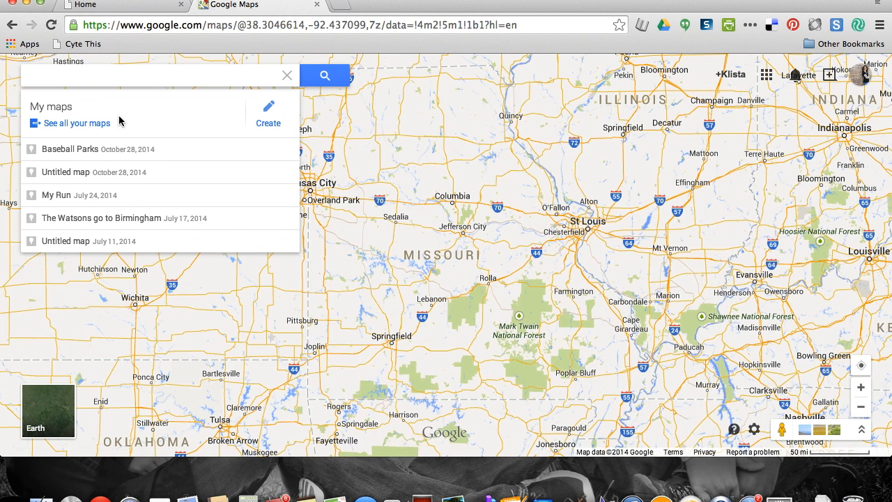
left_click(269, 123)
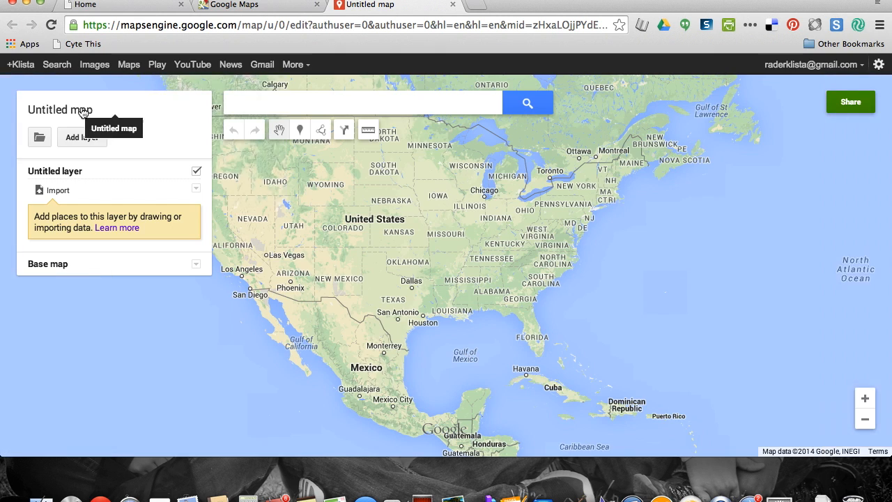
Title the map "Baseball parks" and save it with the description "Tutorial of MLB parks I've been to."
left_click(83, 113)
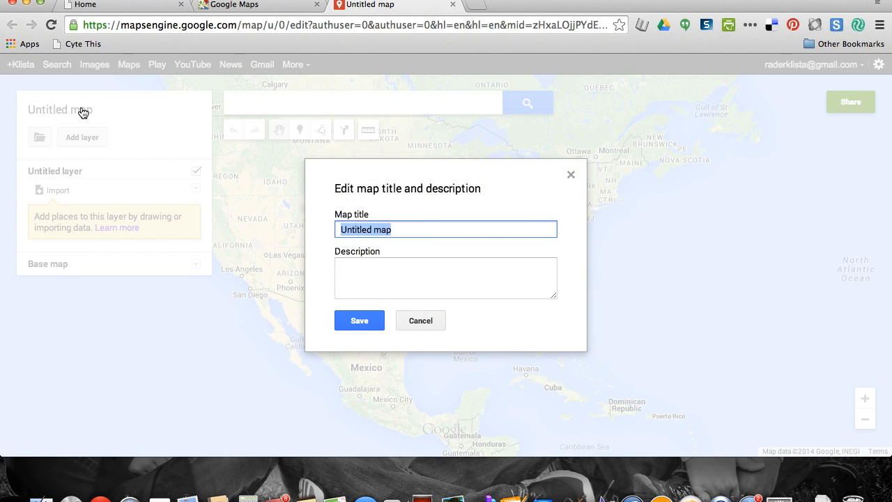
type("Baseball parks")
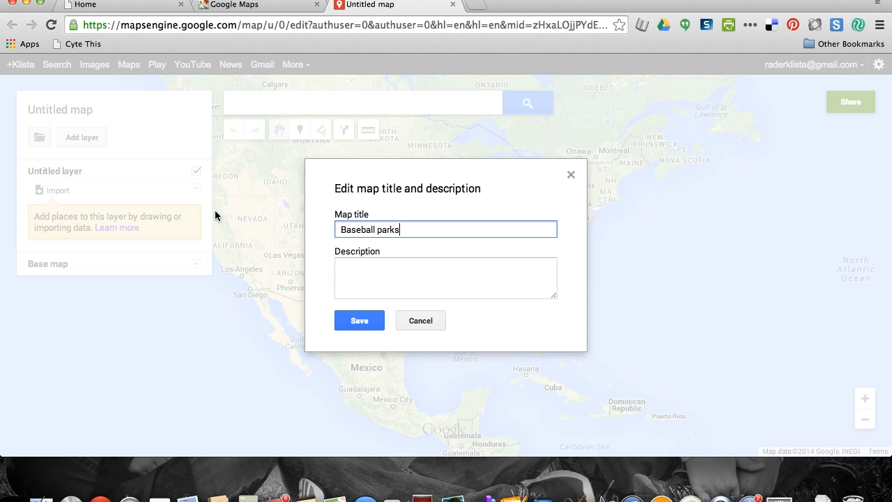
left_click(348, 284)
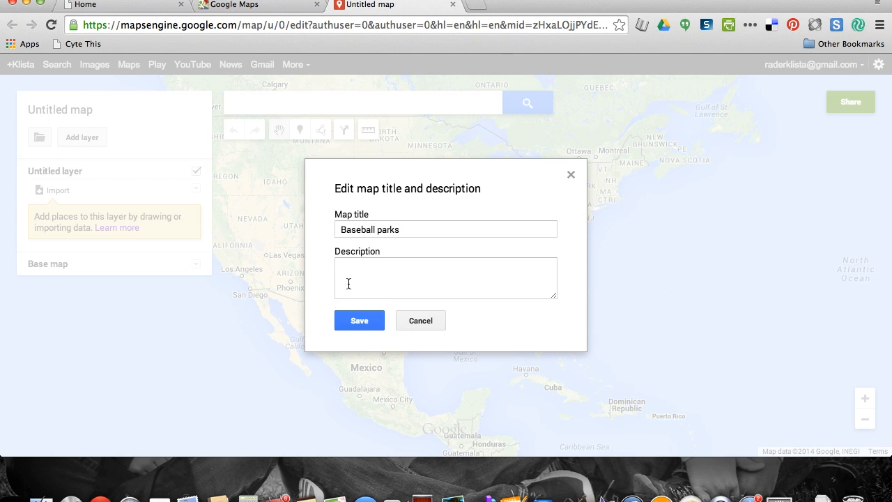
type("Tuto")
type("rial of MLB parks I've been to.")
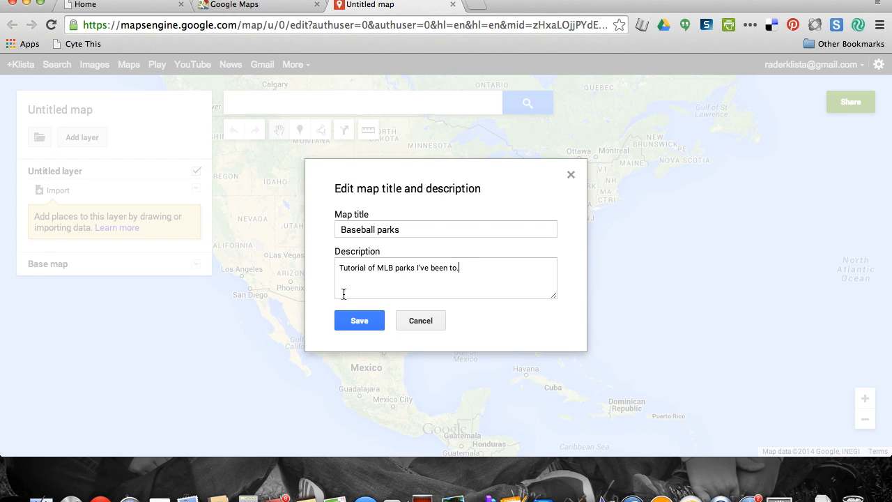
left_click(373, 322)
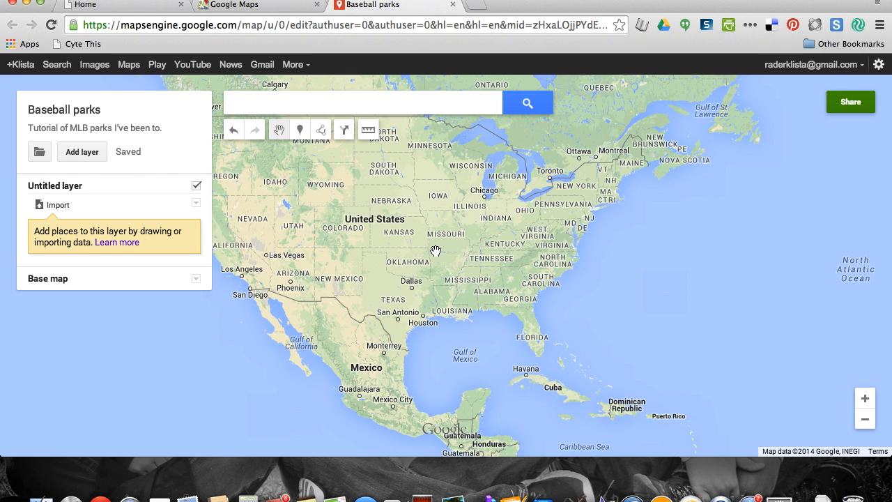
Search for Kauffman Stadium in Kansas City, MO, and add it to the map's untitled layer
left_click(332, 104)
type("kauffman")
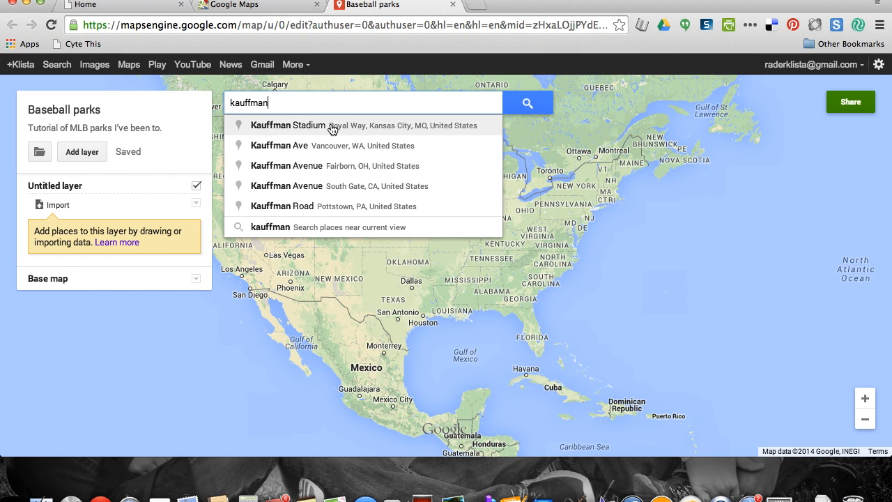
left_click(332, 125)
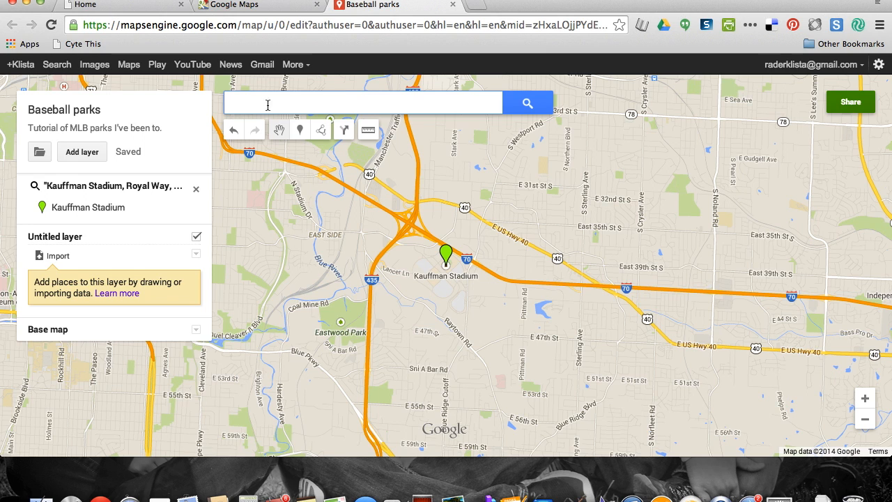
left_click(447, 270)
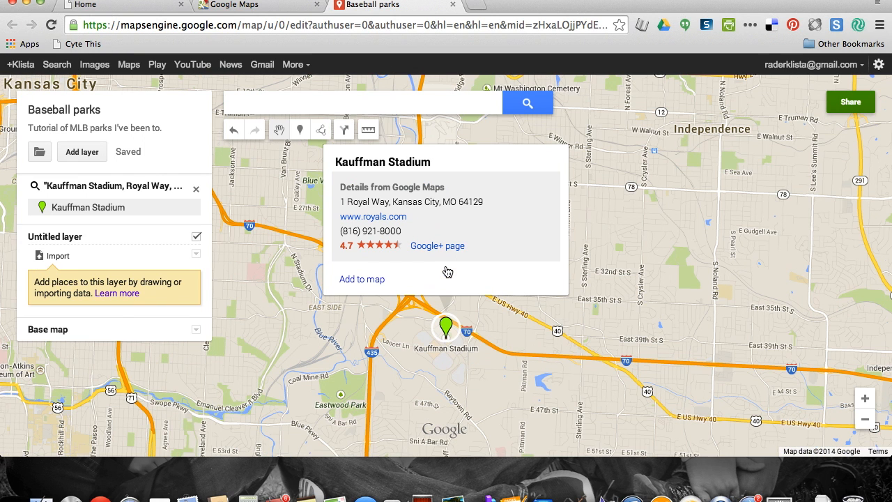
left_click(367, 281)
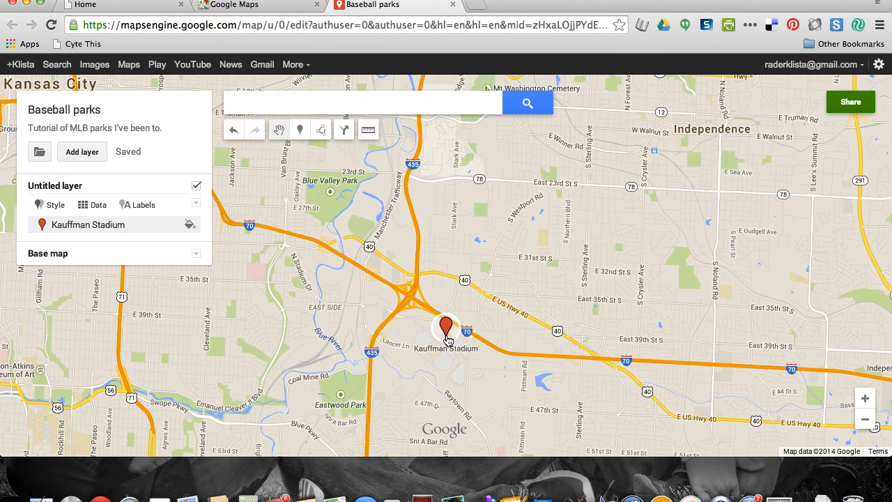
Change the Kauffman Stadium marker's color to blue and close its details
mouse_move(191, 227)
left_click(192, 227)
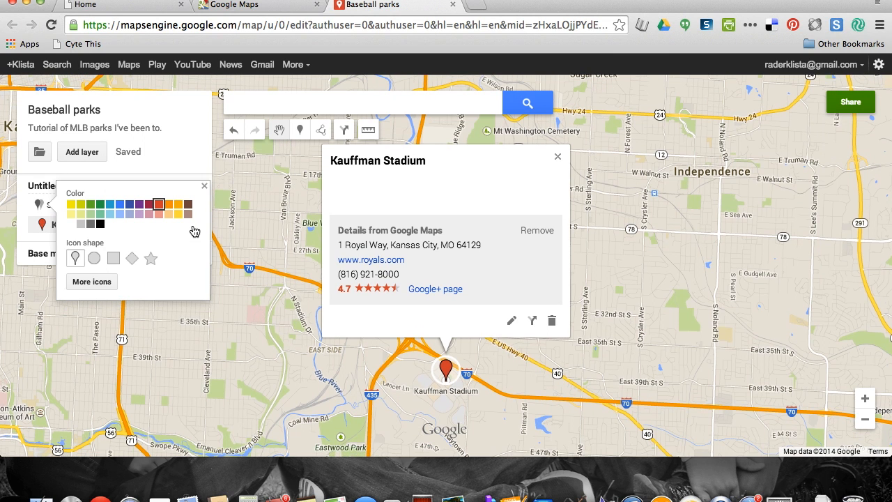
left_click(120, 205)
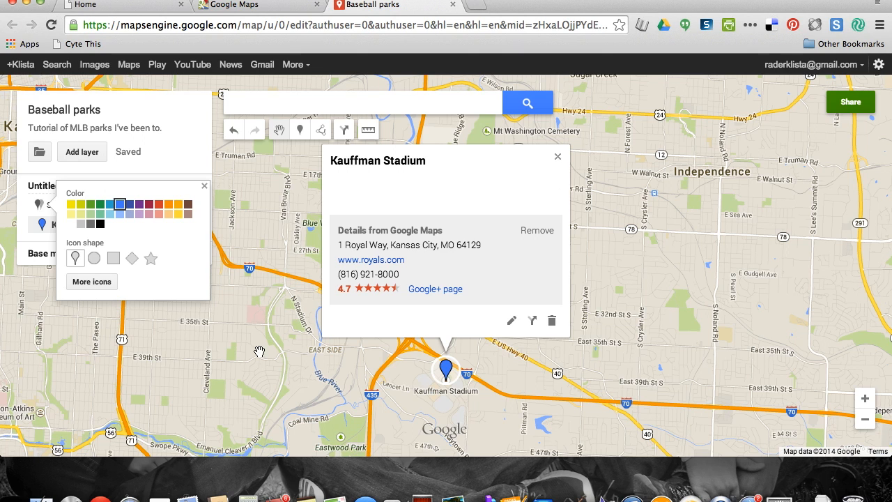
left_click(558, 156)
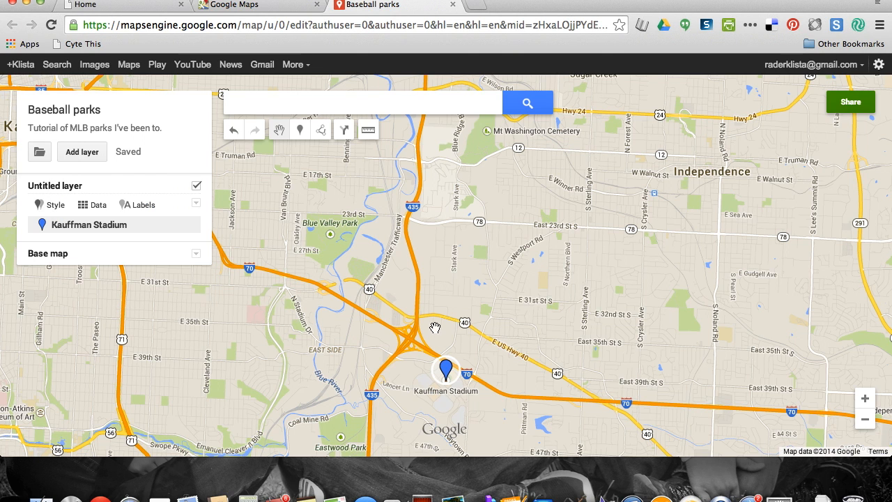
Place a new marker in downtown St Louis, southwest of The Gateway Arch between the I-64 and I-44 labels
left_click(864, 418)
left_click(865, 418)
left_click(864, 419)
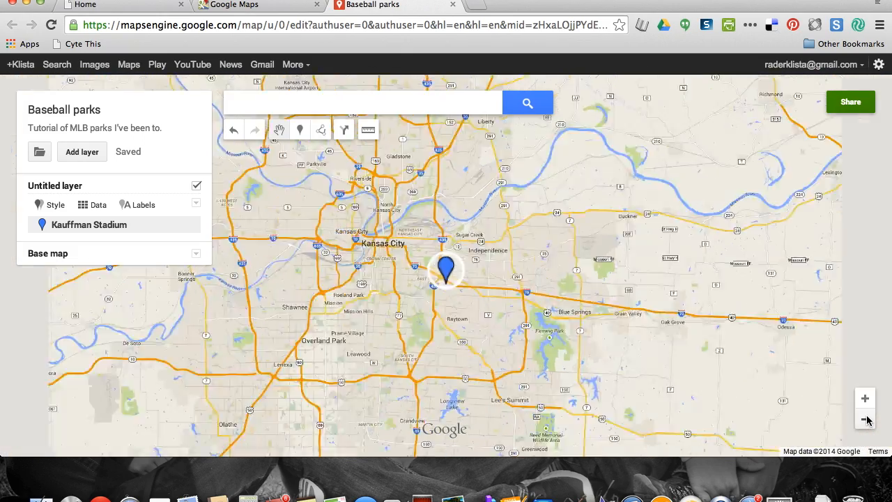
left_click(866, 419)
left_click(867, 420)
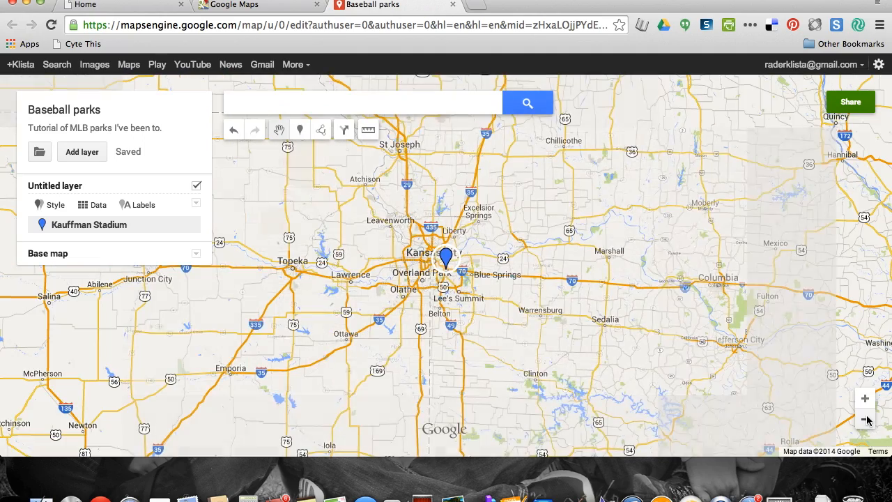
left_click(865, 419)
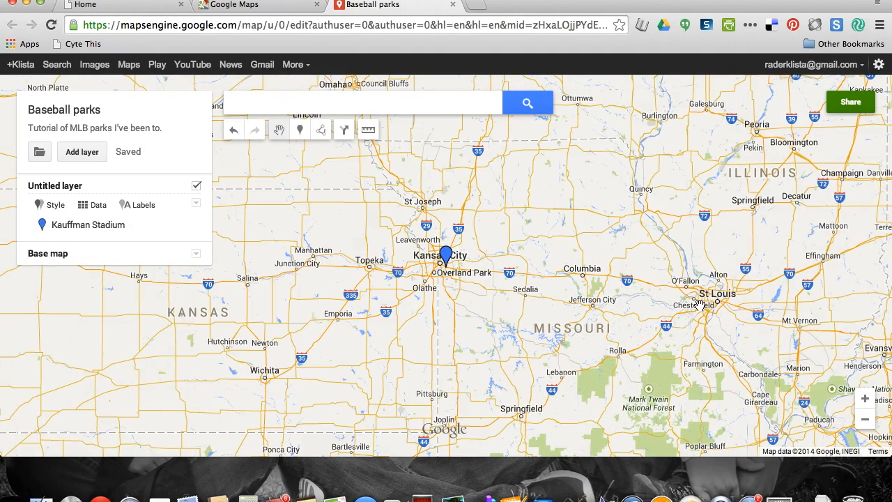
left_click_drag(710, 304, 551, 290)
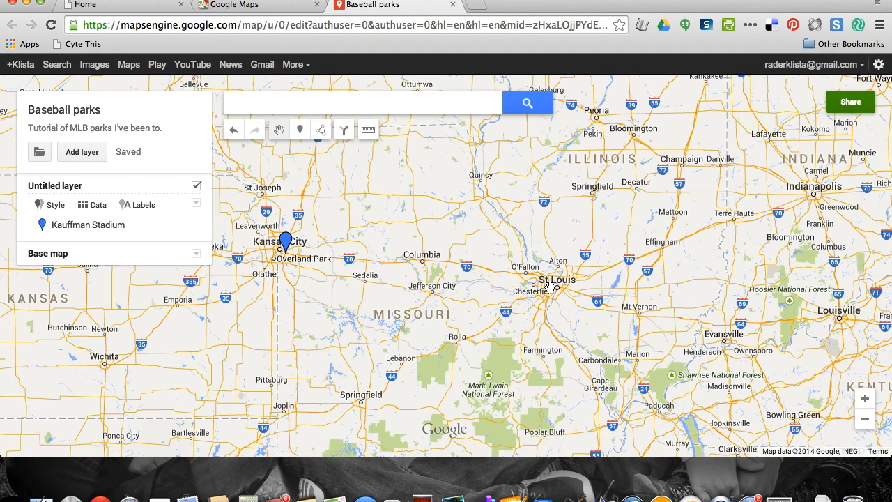
scroll(550, 286, "up", 1)
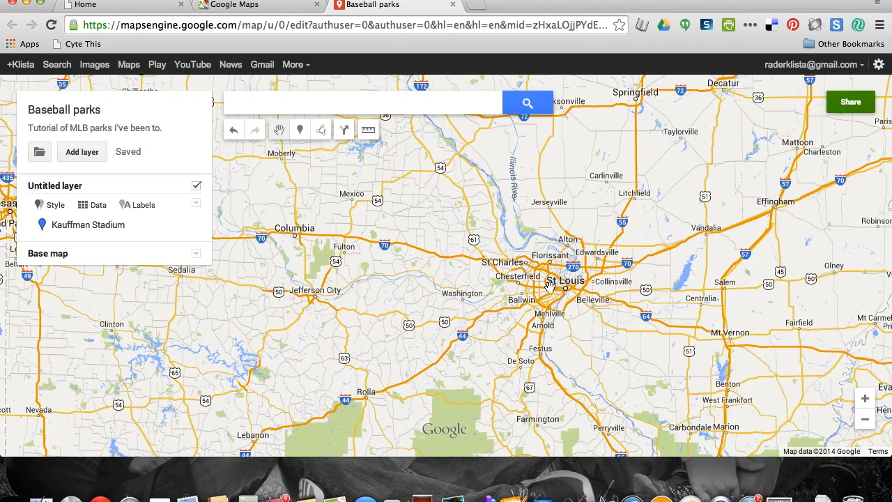
scroll(550, 286, "up", 1)
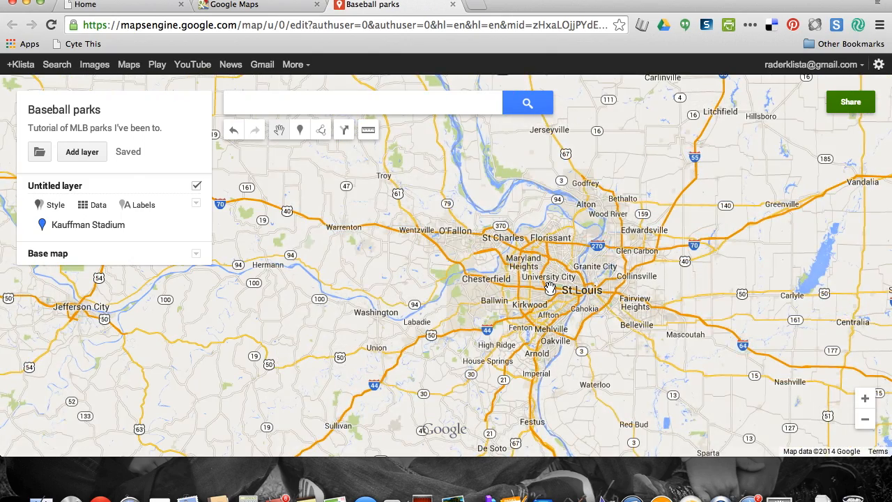
scroll(550, 287, "up", 1)
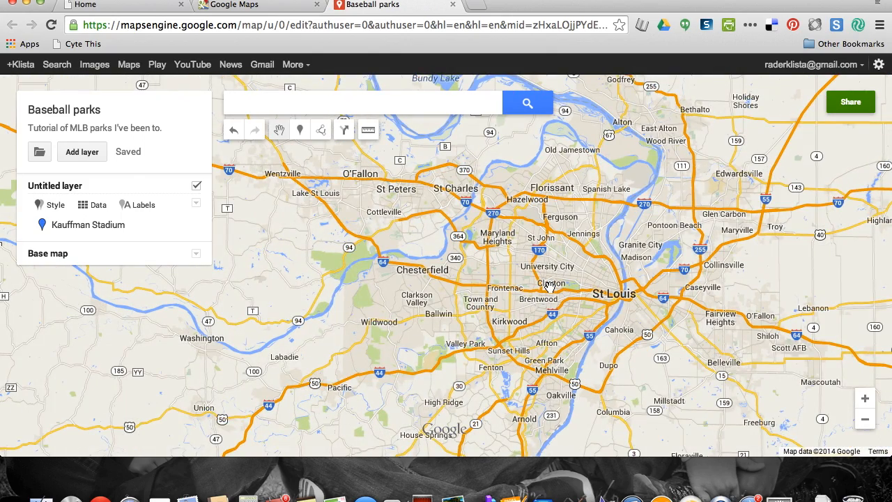
scroll(550, 286, "up", 1)
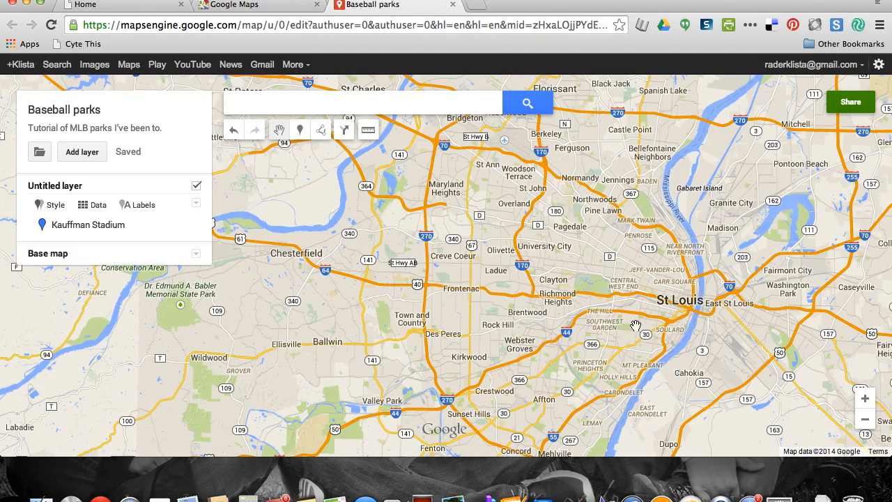
scroll(668, 310, "up", 1)
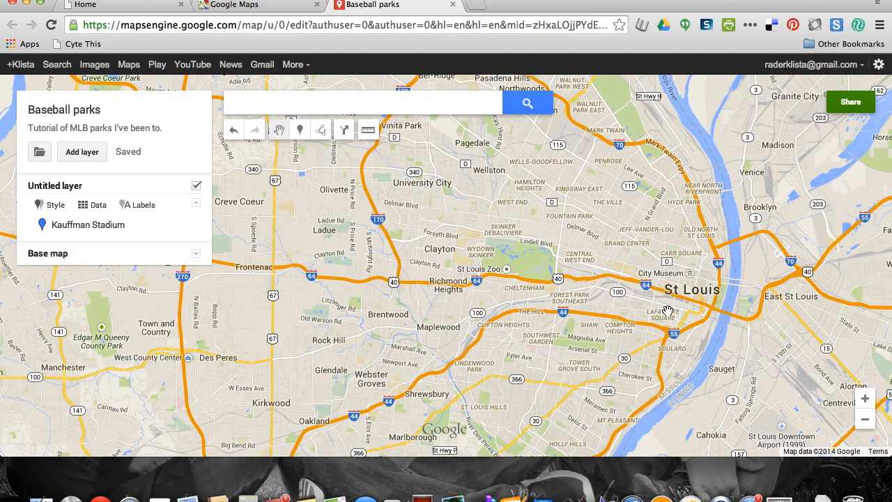
scroll(668, 310, "up", 1)
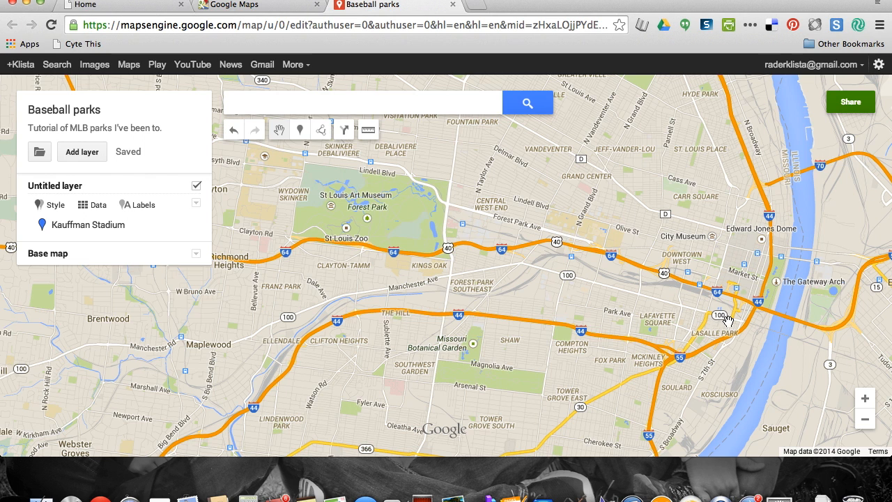
left_click_drag(716, 318, 703, 312)
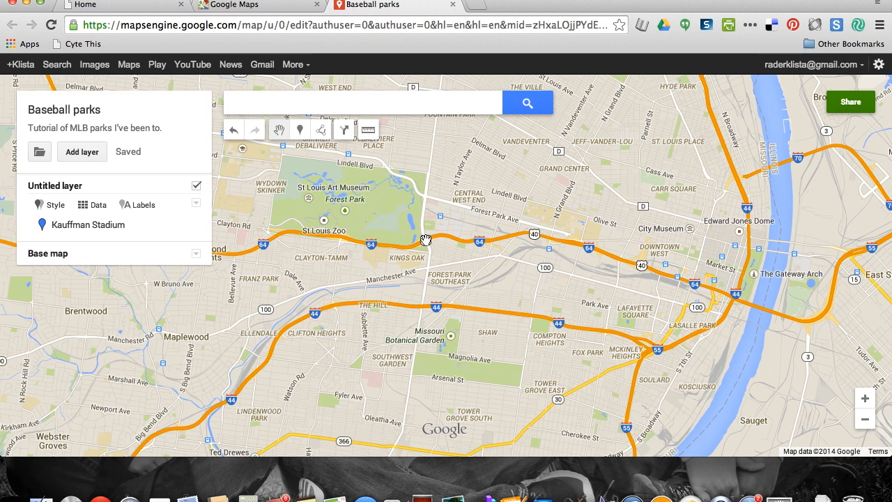
left_click(301, 133)
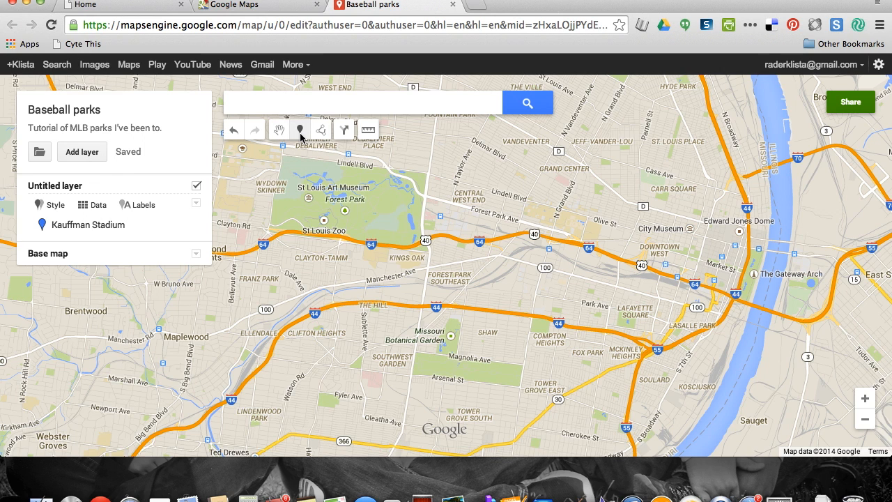
left_click(715, 305)
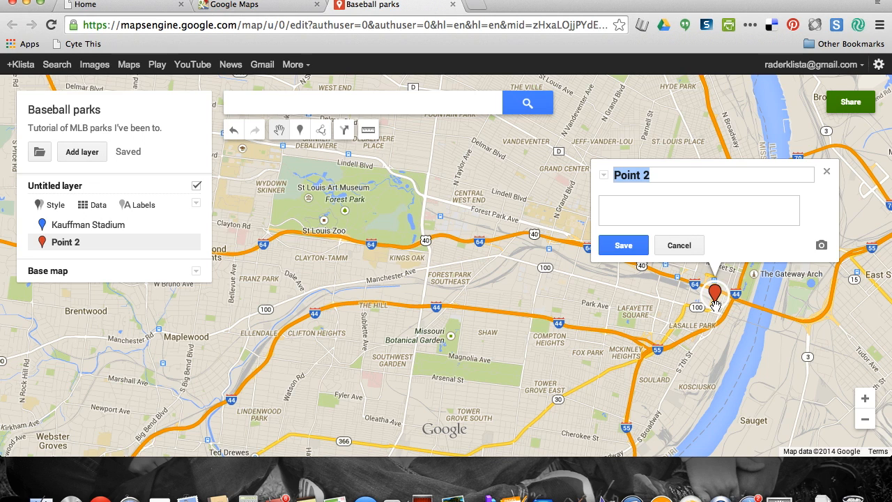
Name the new marker "Busch Stadium" and save it with the description "How could moving the stadium bring in a larger fan base?"
type("Busch Stadium")
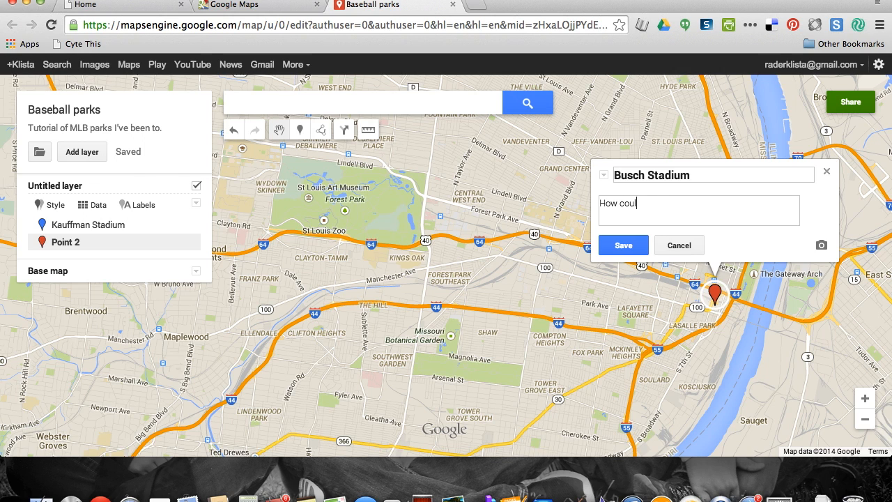
type("oving the stadium bring in a larger fan base?")
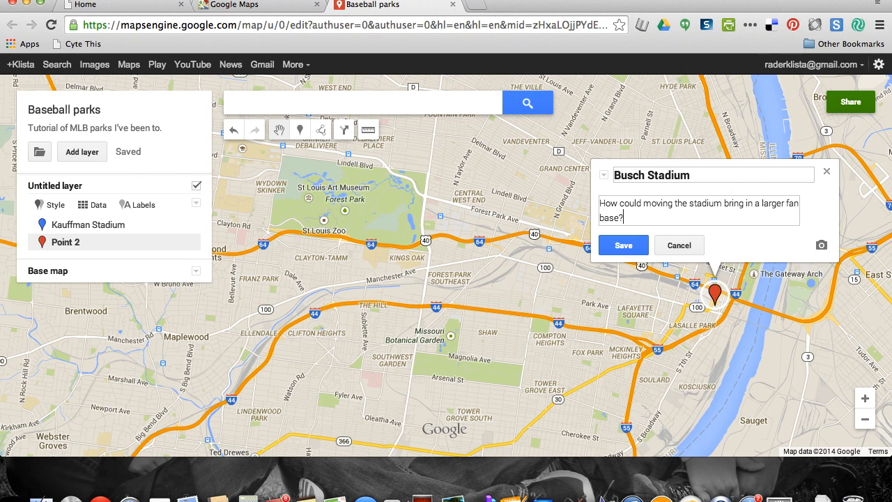
left_click(621, 245)
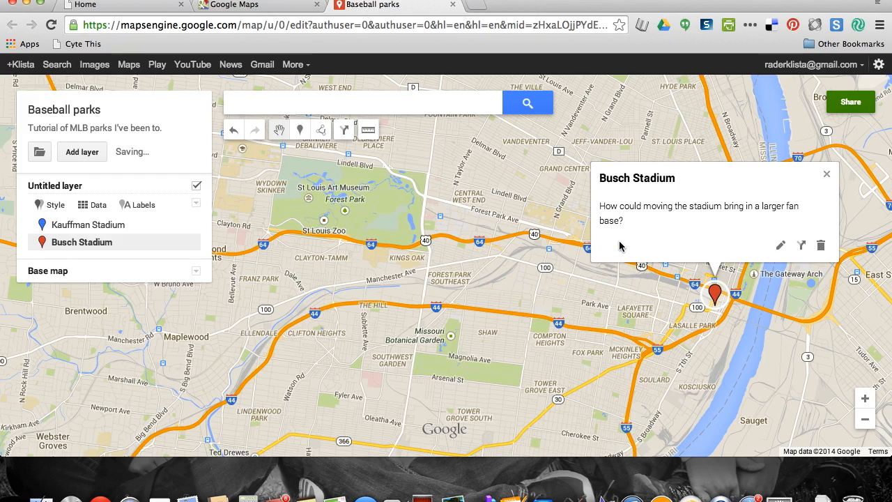
Examine the Kauffman Stadium and Busch Stadium markers together on a wider view of the central United States
left_click(864, 421)
left_click(864, 422)
left_click(863, 422)
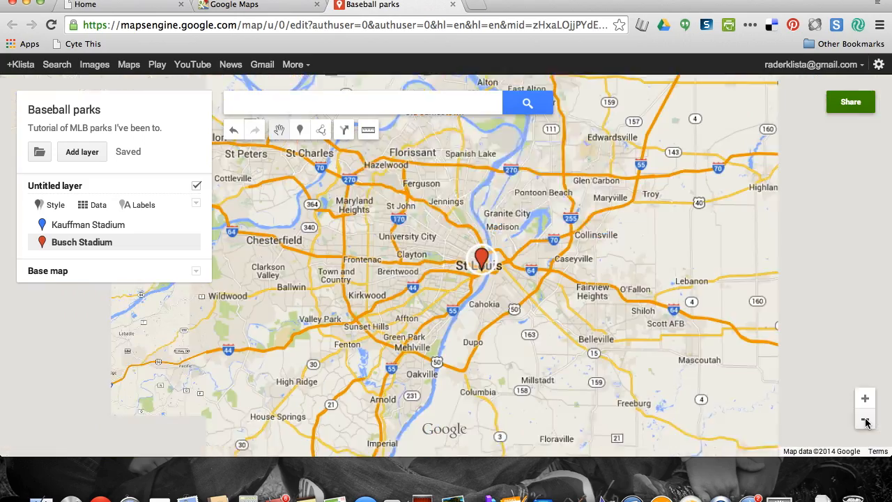
left_click(865, 421)
left_click(865, 421)
left_click(865, 421)
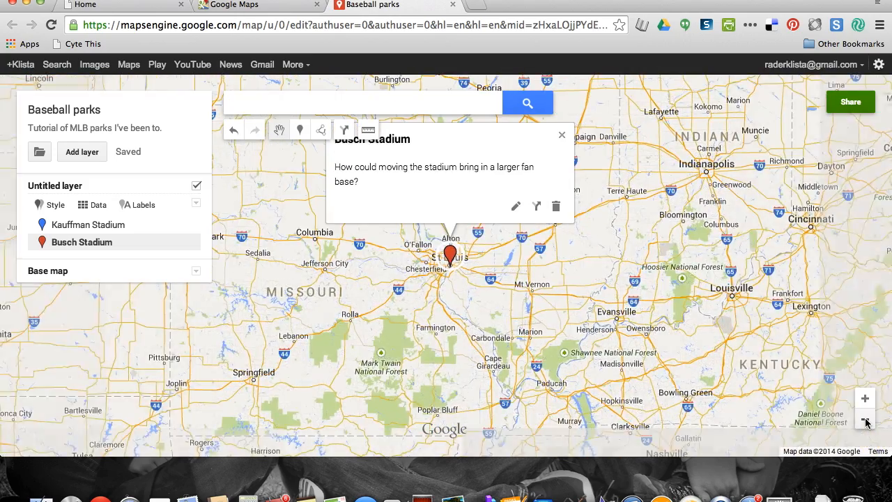
left_click(865, 421)
left_click_drag(471, 323, 598, 329)
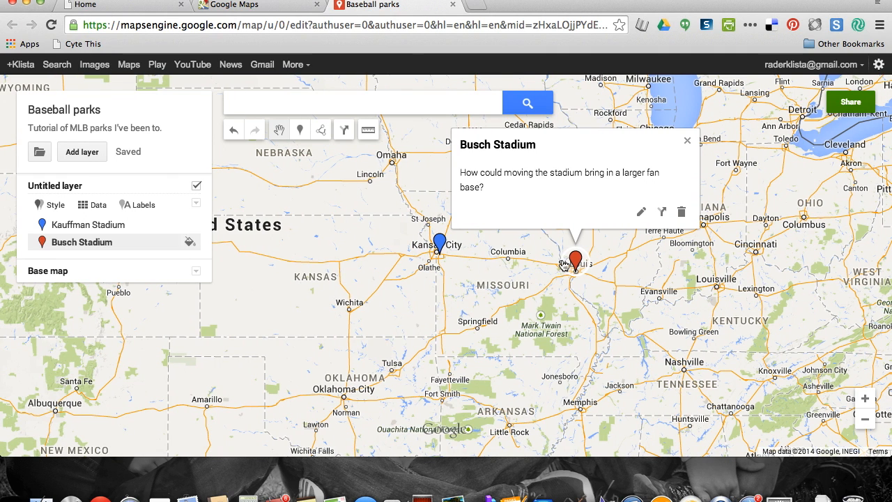
Search for PETCO Park in San Diego, CA, and add it to the map's untitled layer
left_click(286, 99)
type("petco")
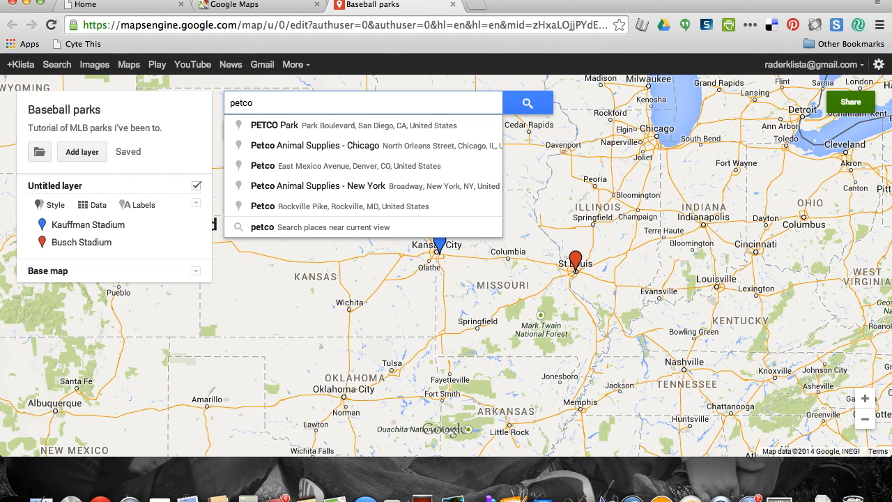
left_click(279, 126)
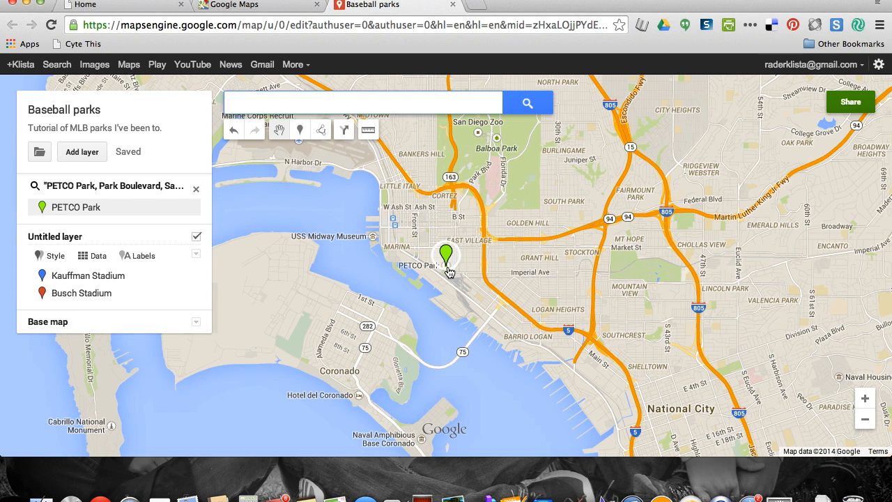
left_click(446, 270)
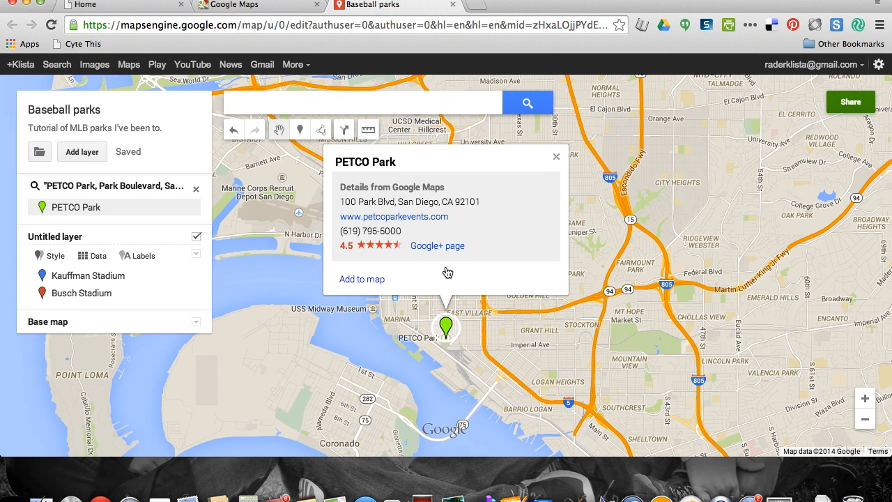
left_click(368, 279)
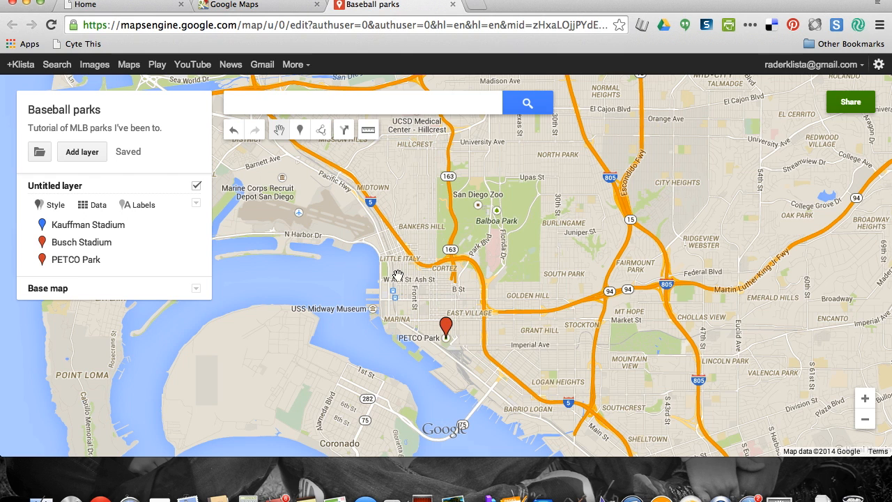
Add the first image found for "petco park" to the PETCO Park marker, save it and close its details
left_click(448, 333)
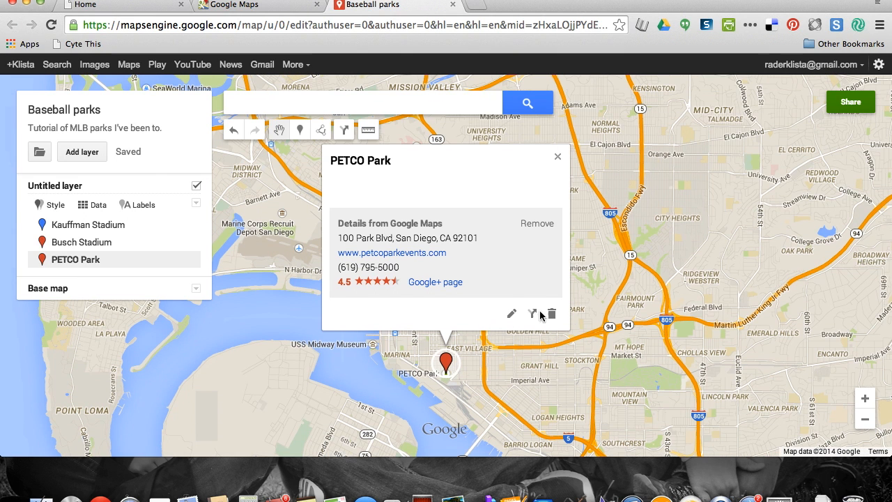
left_click(512, 314)
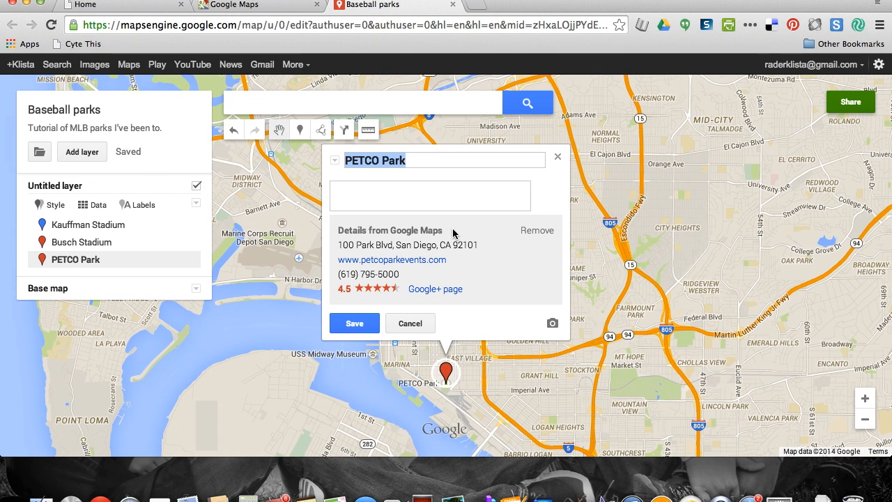
left_click(553, 324)
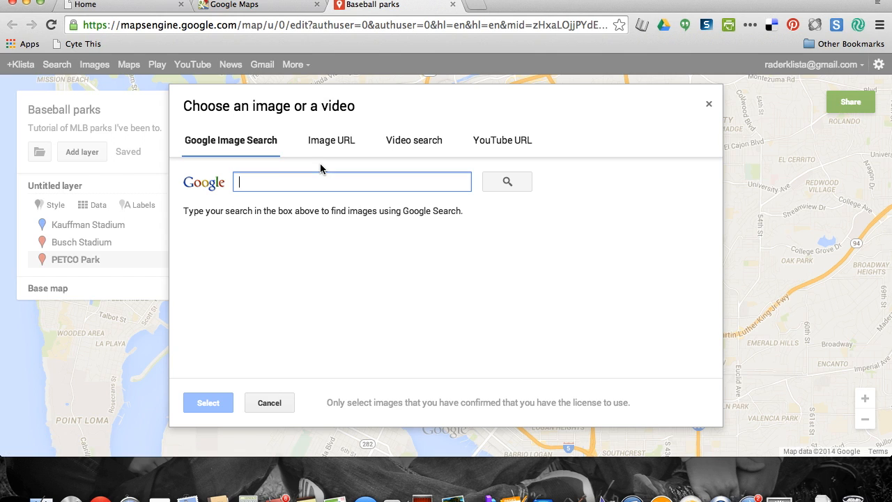
type("petco park")
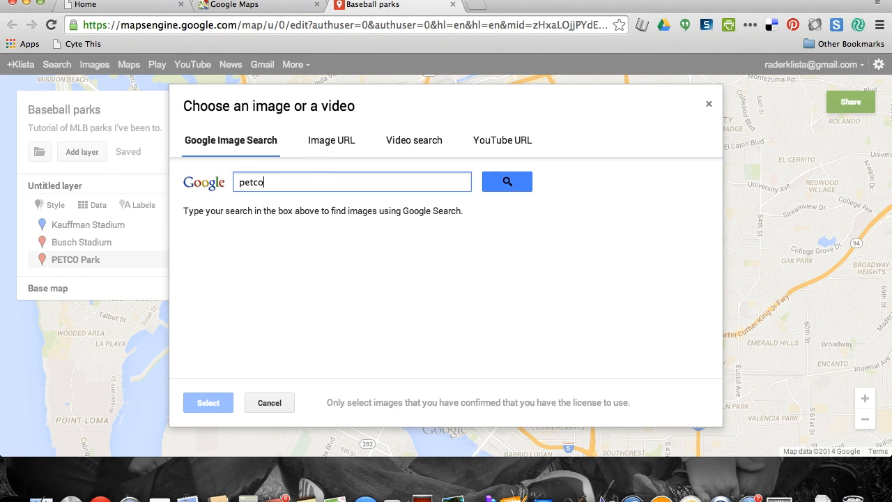
left_click(515, 182)
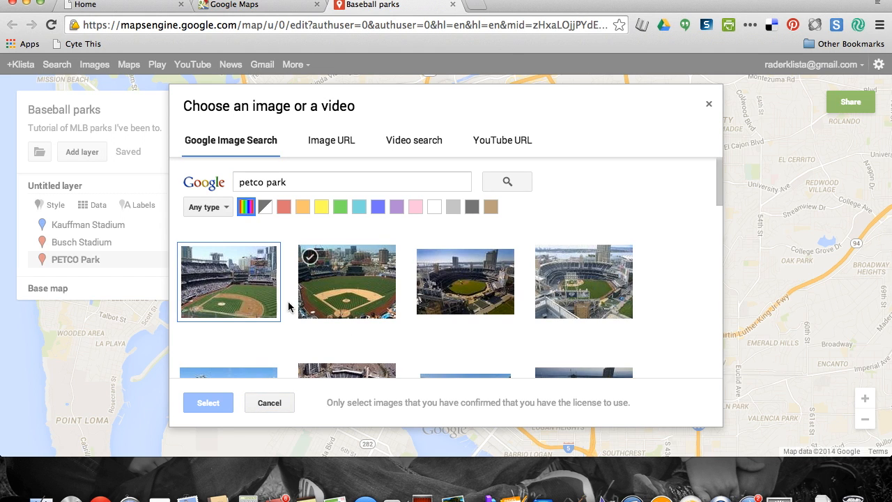
left_click(241, 291)
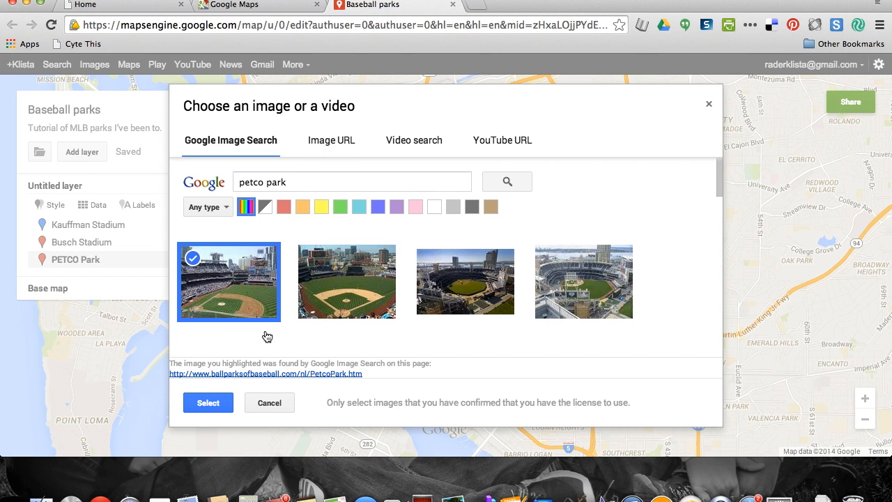
left_click(208, 403)
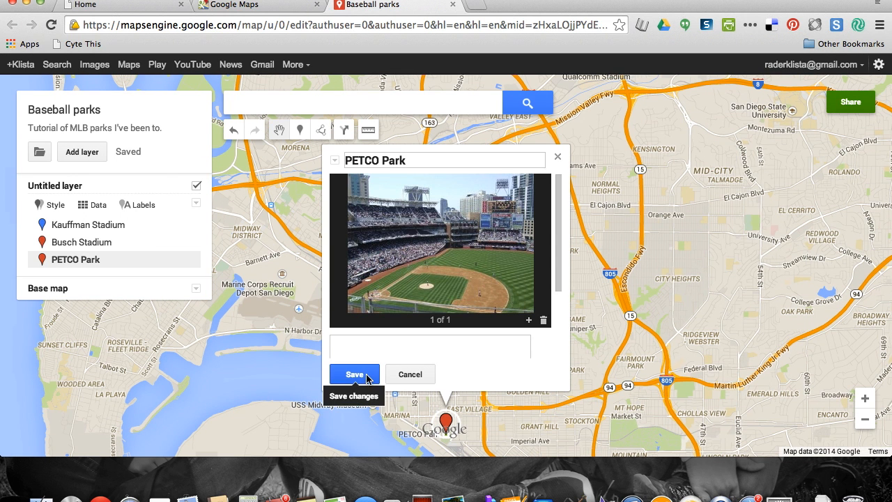
left_click(355, 374)
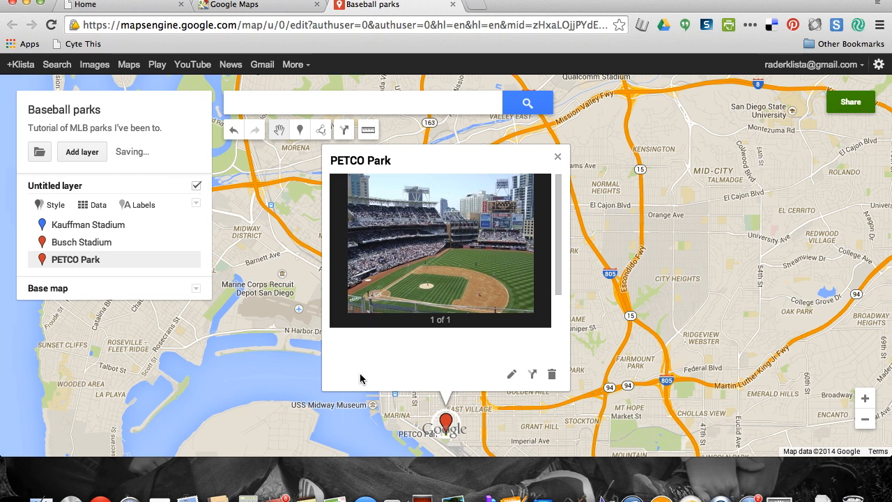
left_click(557, 160)
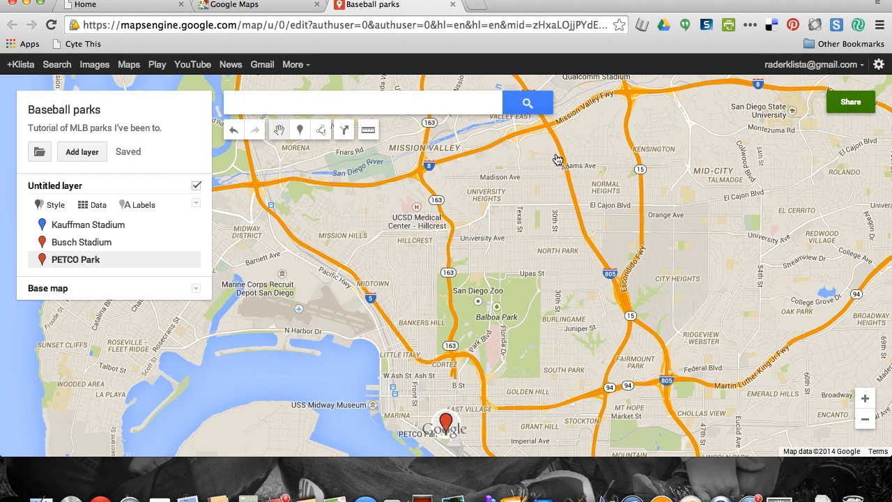
Search for Yankee Stadium in Bronx, NY, and add it to the map's untitled layer
left_click(326, 104)
type("yankee")
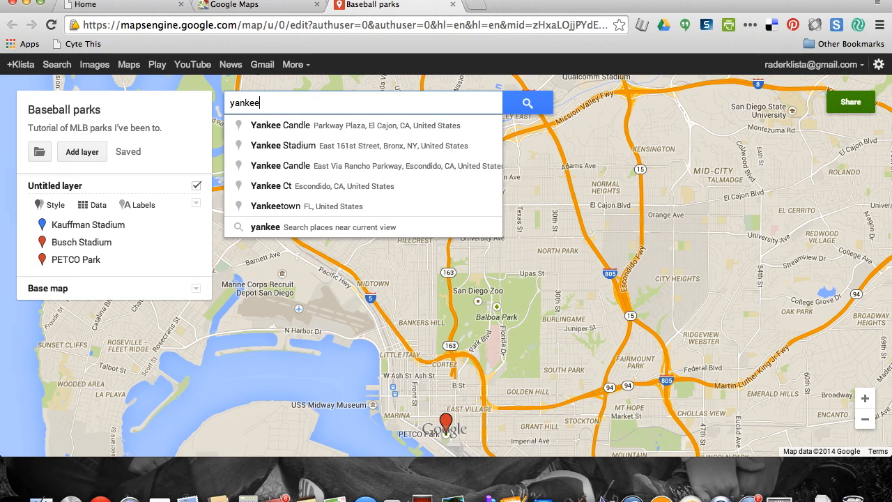
left_click(299, 145)
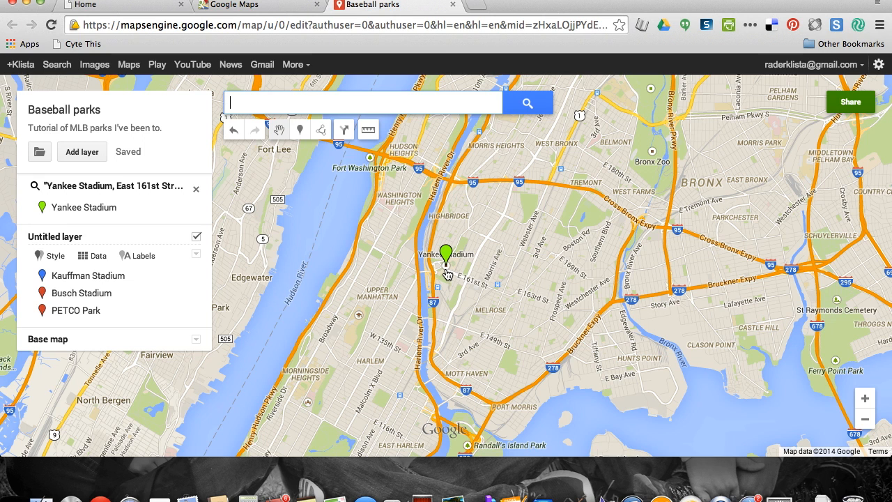
left_click(447, 270)
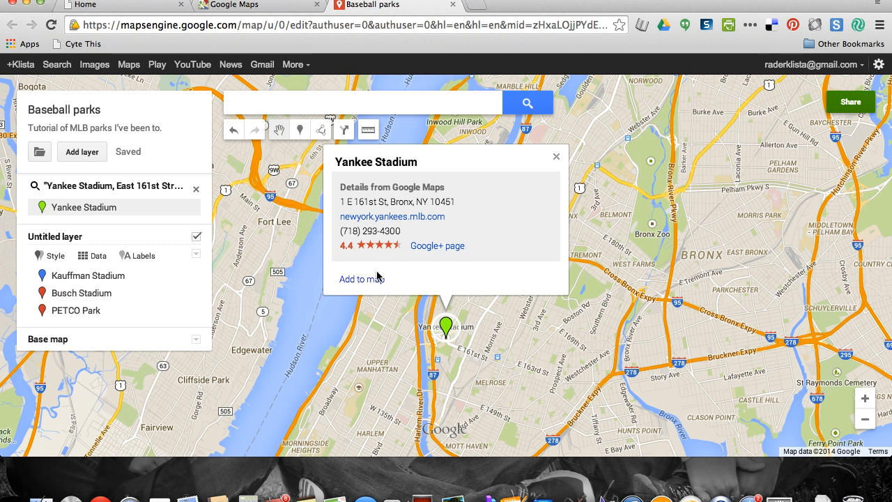
left_click(371, 280)
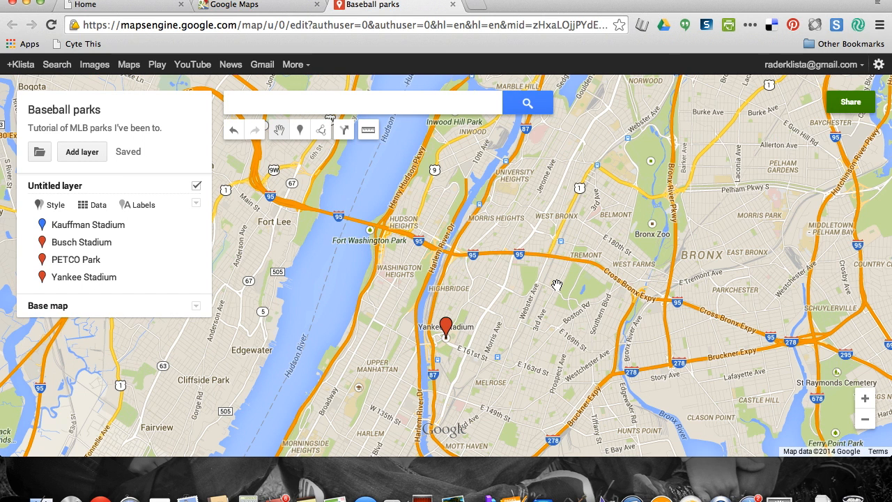
Add a driving route from the Kauffman Stadium marker to the Busch Stadium marker
left_click(863, 421)
left_click(864, 421)
left_click(864, 421)
left_click(863, 422)
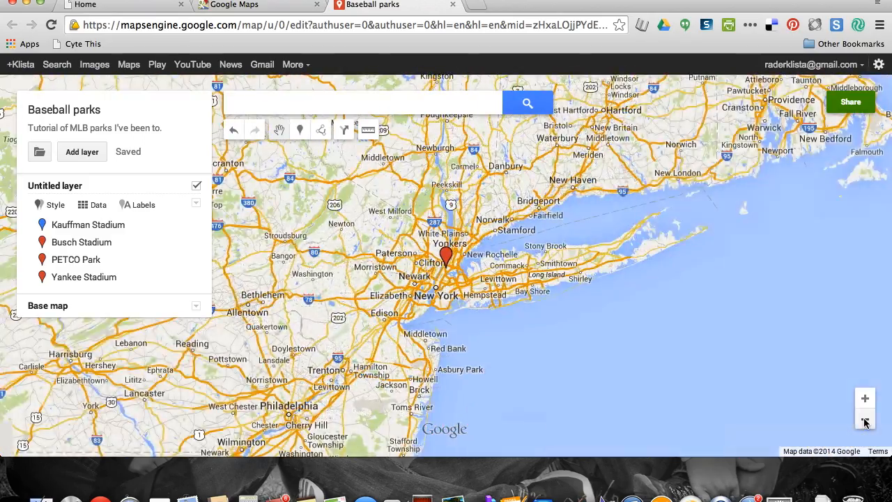
left_click(864, 421)
left_click(863, 422)
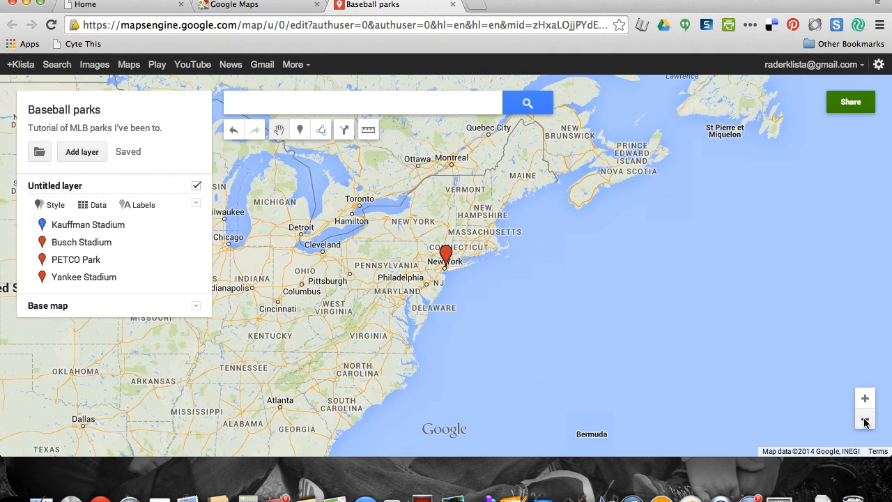
left_click(864, 422)
left_click_drag(397, 324, 620, 319)
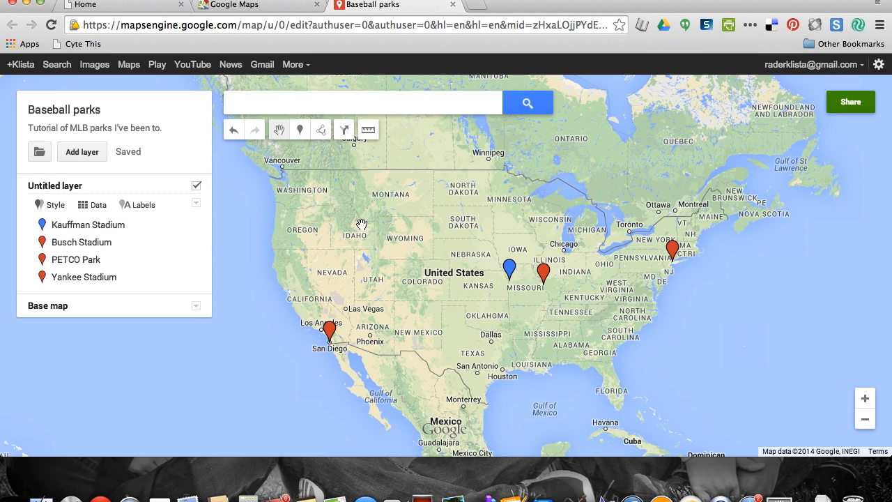
left_click(320, 135)
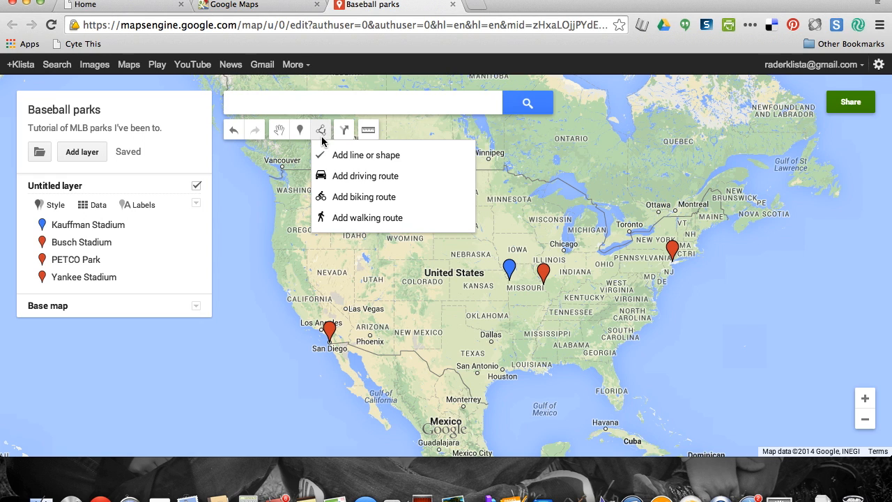
left_click(331, 177)
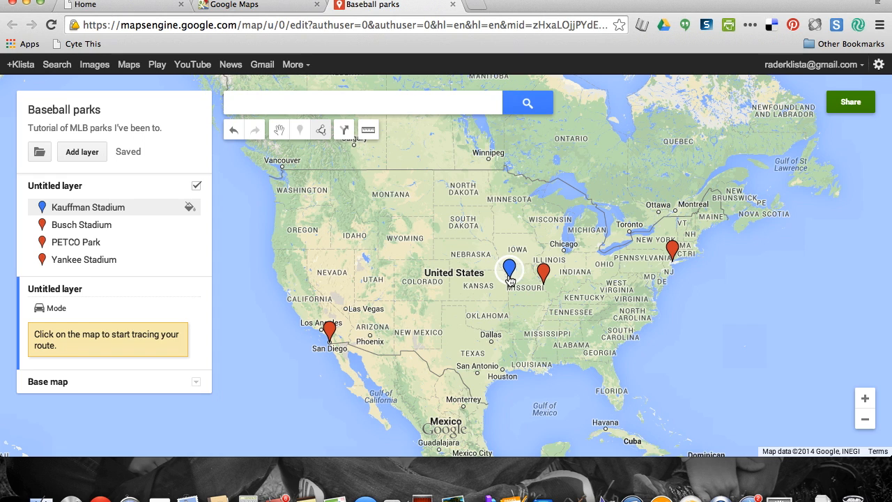
left_click(510, 278)
left_click(543, 282)
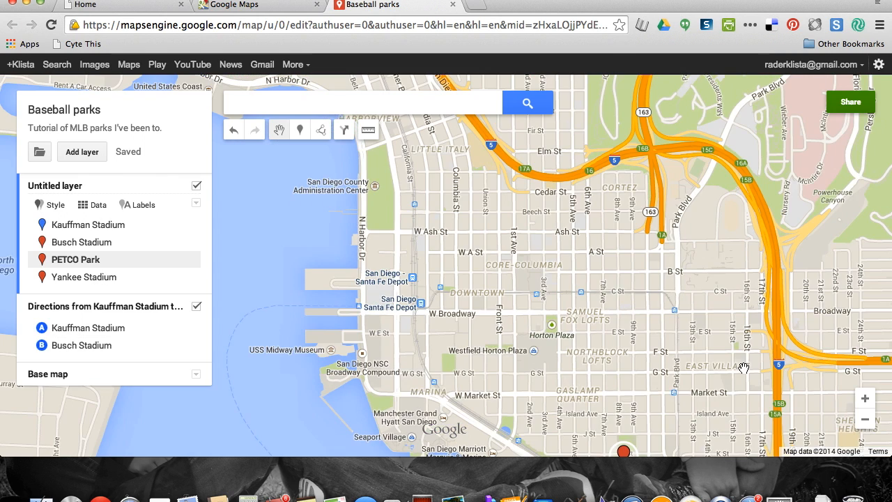
Draw a closed five-sided shape around the PETCO Park grounds in San Diego, following the edges of the green area
mouse_move(743, 367)
left_mouse_down()
mouse_move(724, 278)
mouse_move(673, 201)
mouse_move(598, 209)
mouse_move(528, 192)
left_mouse_up()
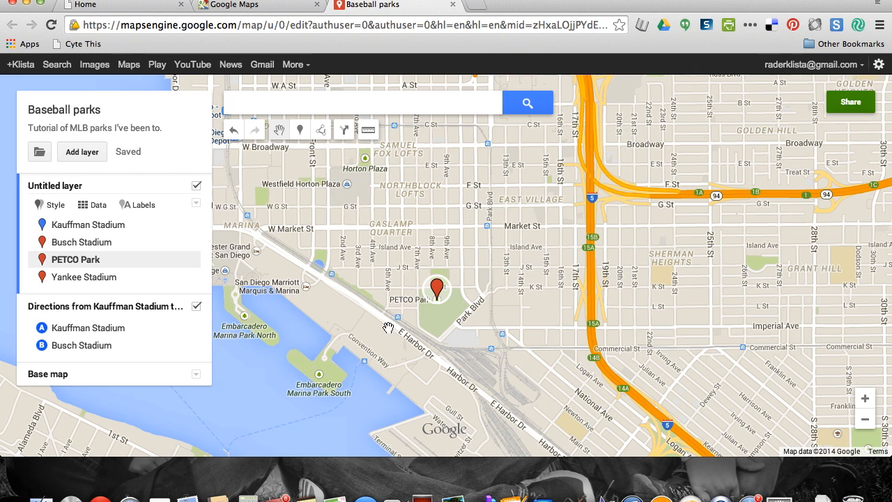
left_click(321, 131)
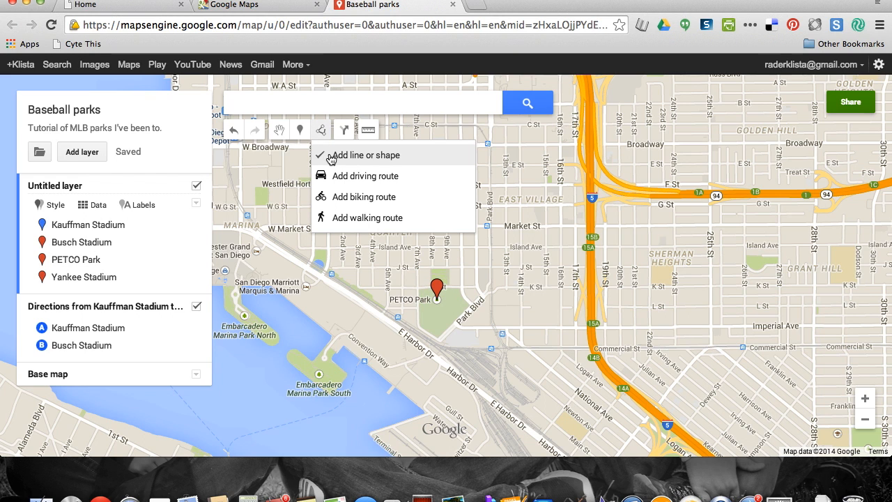
left_click(330, 156)
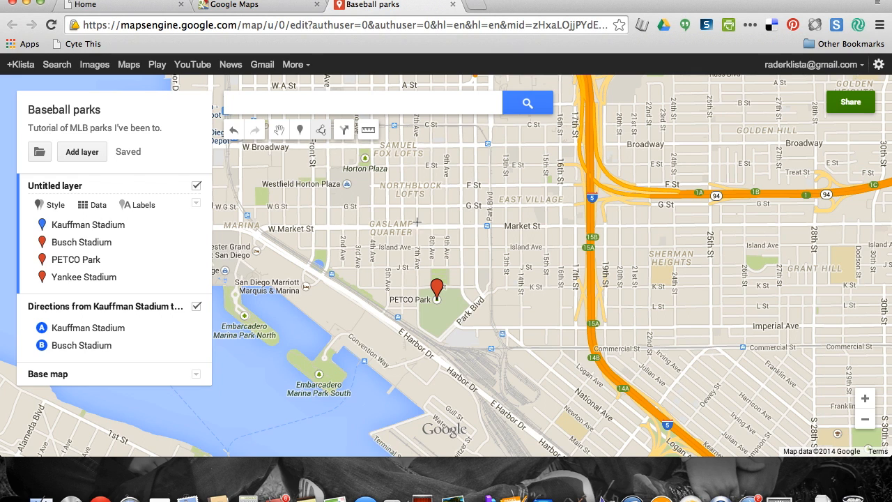
left_click(417, 289)
left_click(418, 325)
left_click(437, 340)
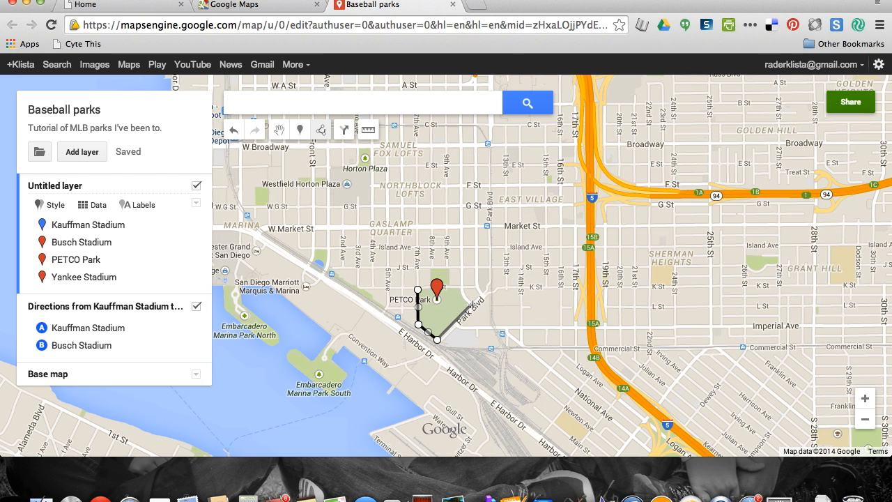
left_click(473, 308)
left_click(460, 289)
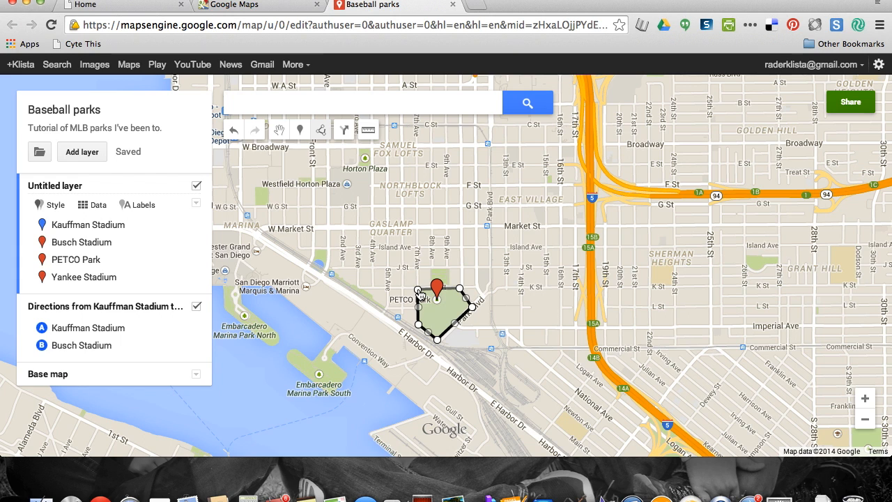
left_click(418, 290)
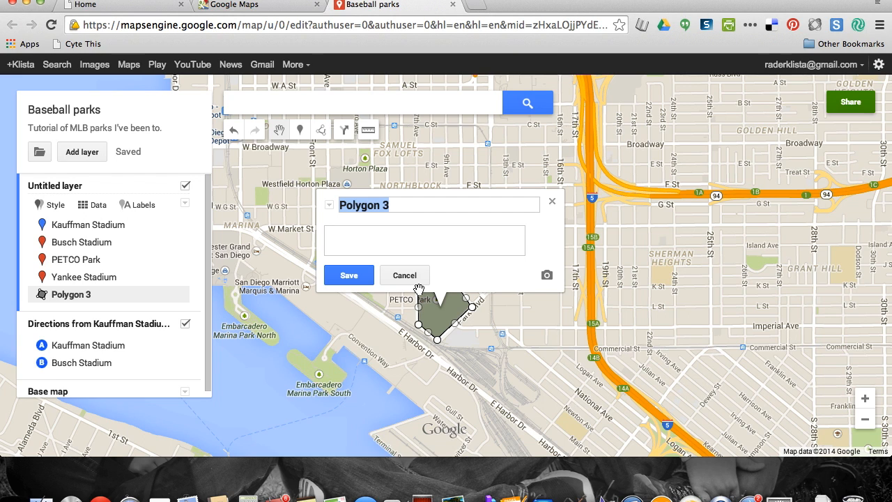
Name the shape "Petco Polygon", describe it with "What is the square footage of Petco Park?", save it and close its details
type("Petco")
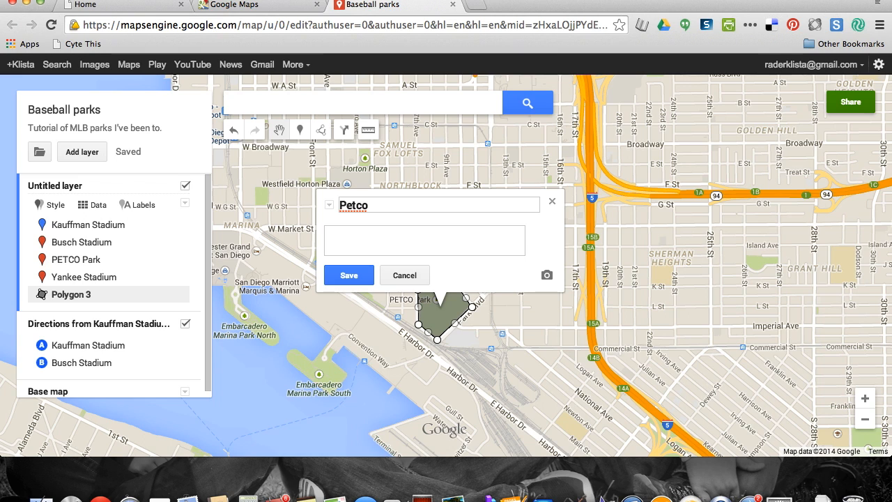
type(" Polygon")
type("What i")
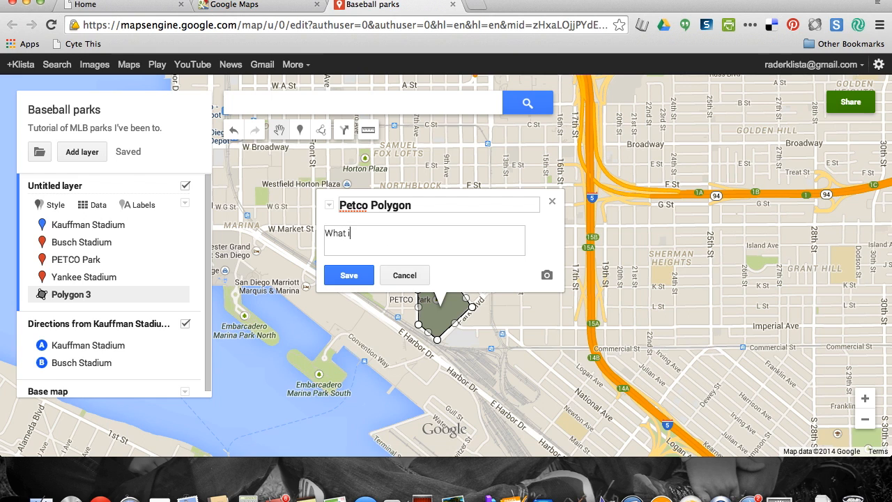
type("s the square footage of Petco Park?")
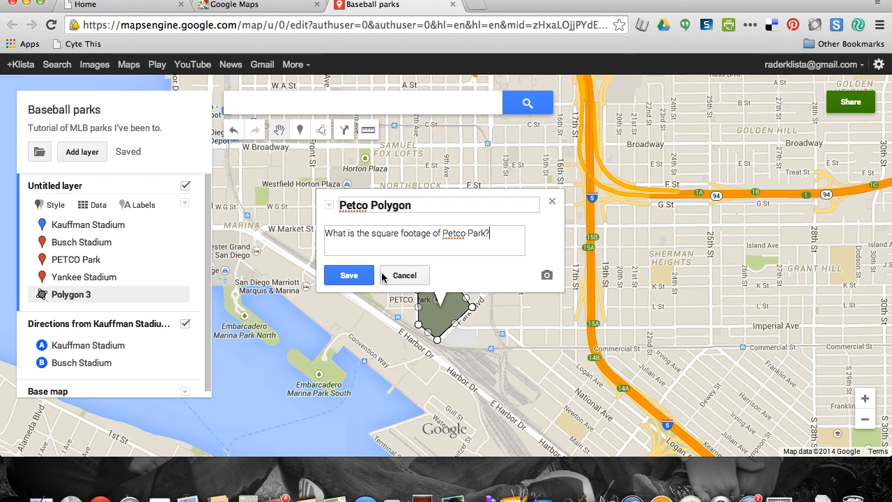
left_click(360, 278)
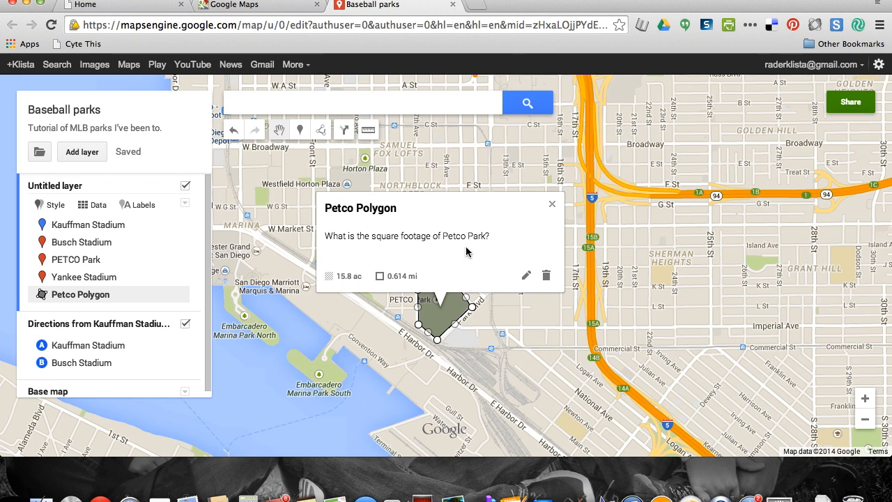
left_click(553, 206)
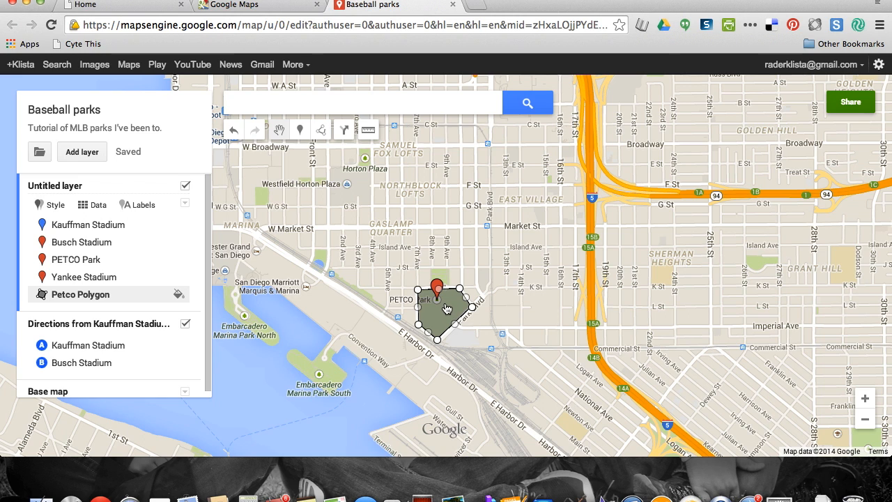
Move the Petco Polygon off the ballpark, by way of the bay, onto the San Diego Zoo in Balboa Park
left_click_drag(447, 308, 556, 330)
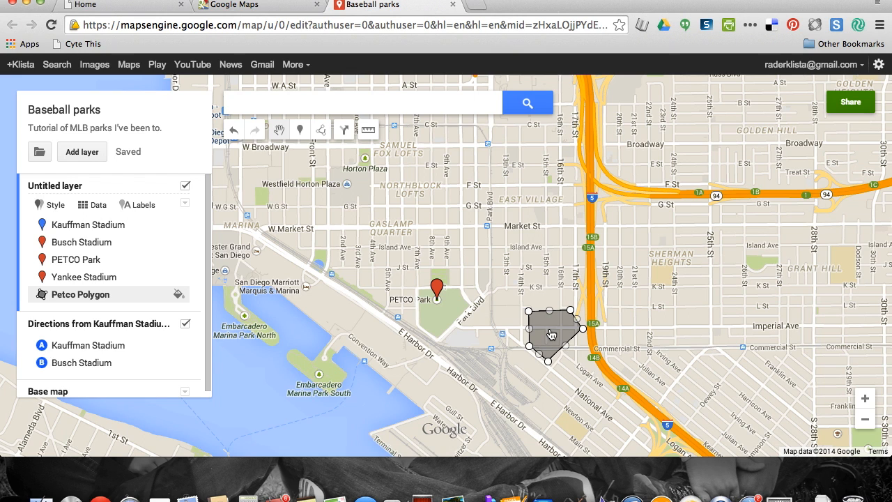
left_click_drag(551, 335, 361, 408)
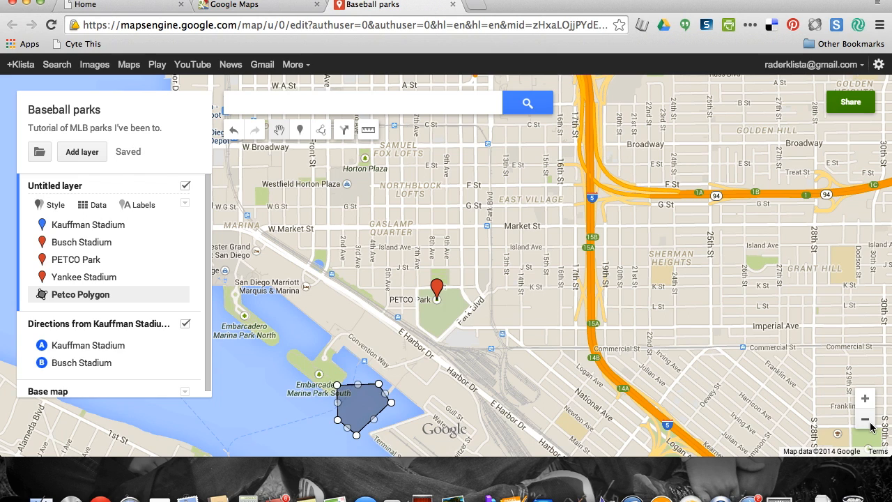
left_click(865, 420)
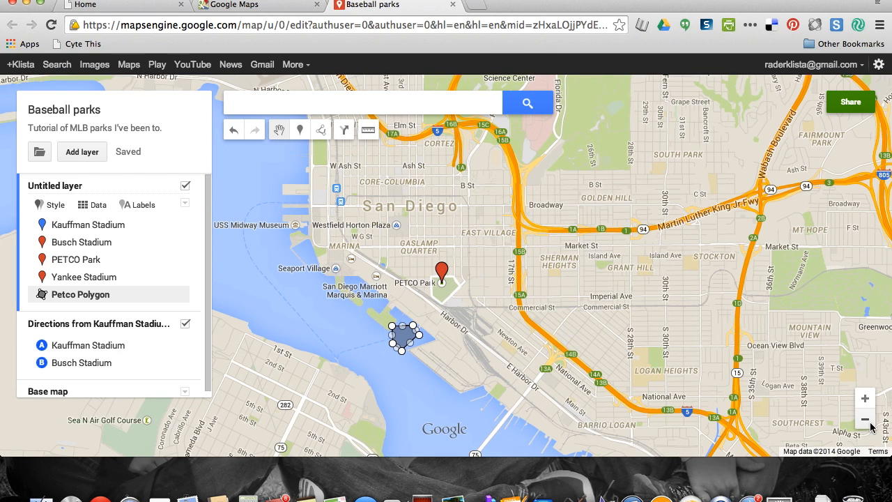
left_click_drag(685, 197, 723, 305)
left_click_drag(441, 448, 542, 130)
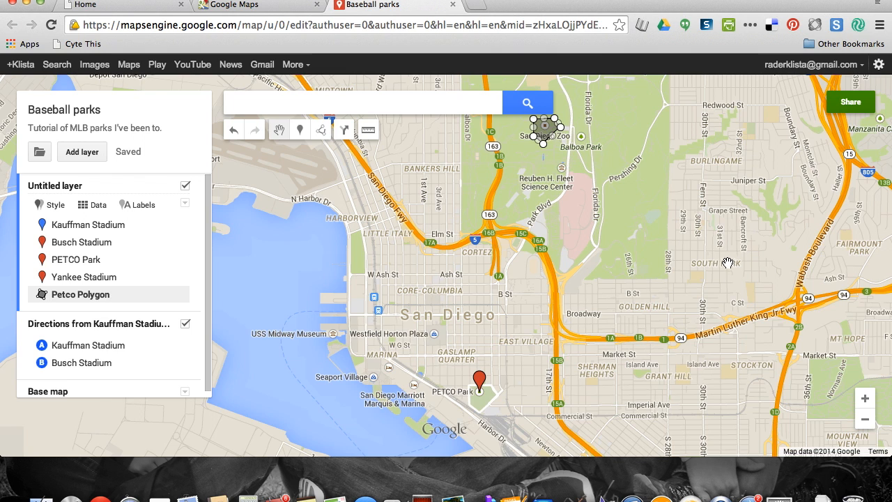
left_click_drag(681, 198, 652, 342)
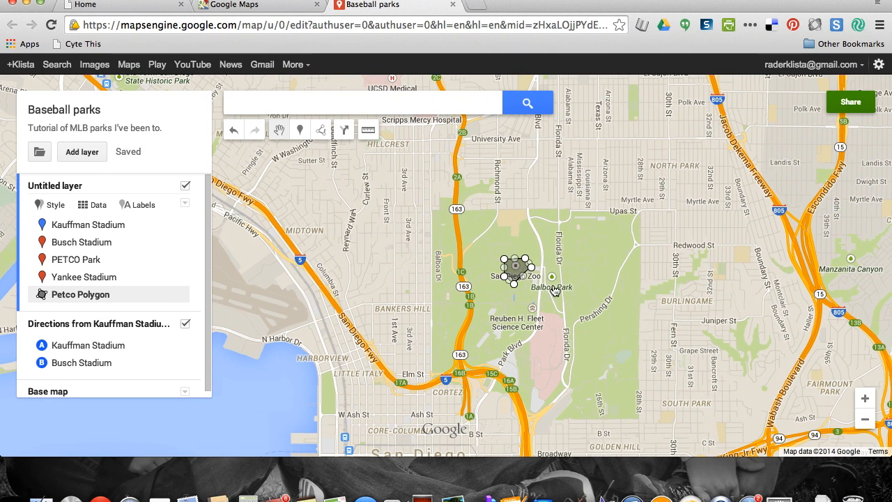
Deselect the Petco Polygon and start a new shape outlining Alaska along its northern coast and straight eastern border with Canada
left_click(864, 419)
left_click(864, 418)
left_click(863, 419)
left_click(864, 420)
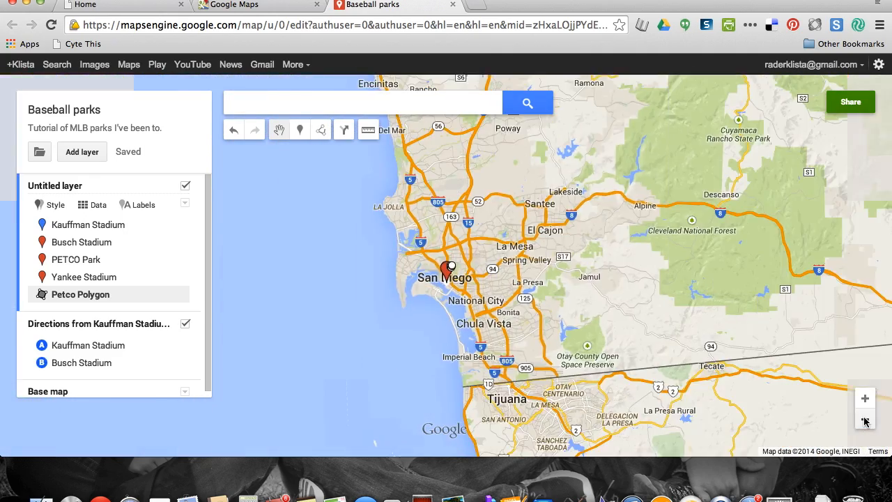
left_click(864, 420)
left_click(864, 420)
left_click(863, 420)
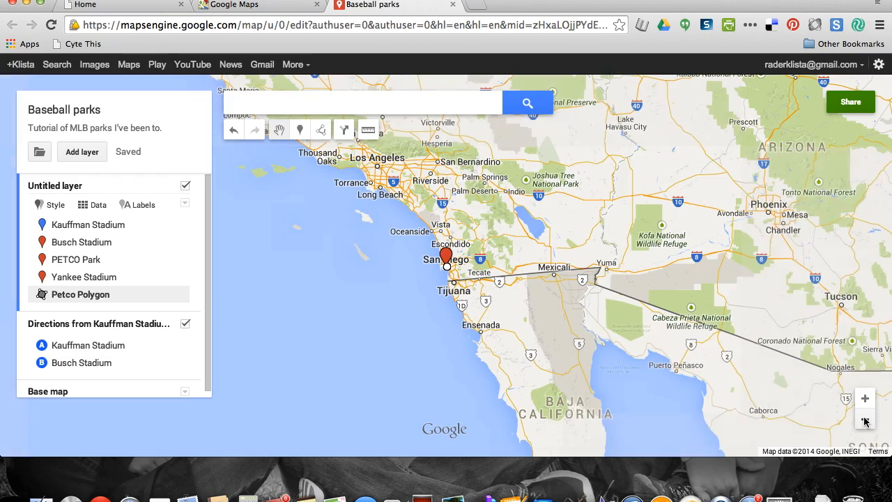
left_click(864, 420)
left_click(864, 420)
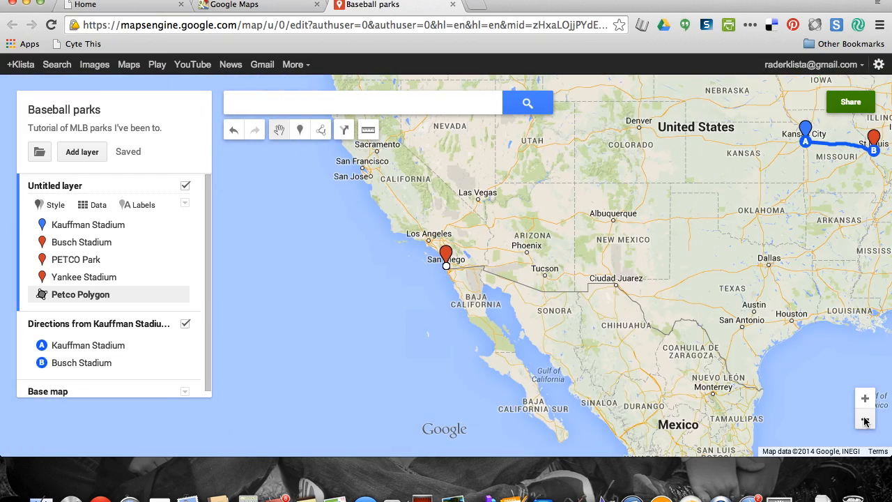
left_click(864, 420)
left_click_drag(689, 258, 702, 377)
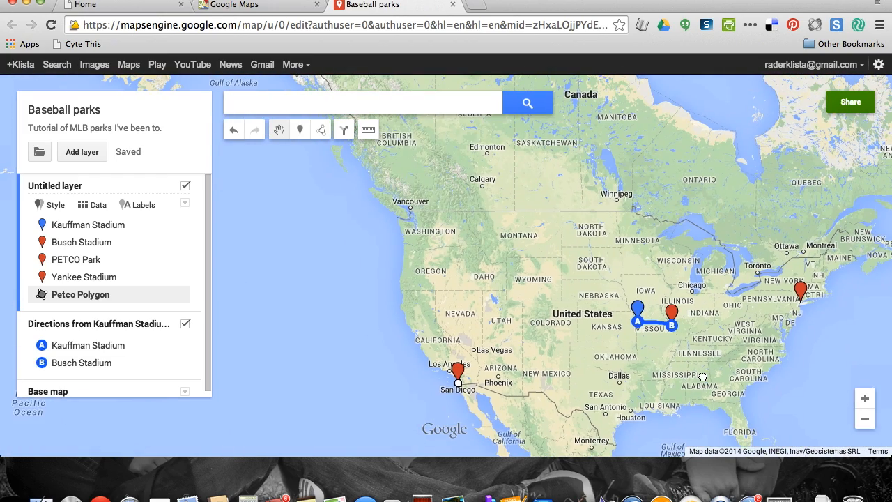
left_click(865, 420)
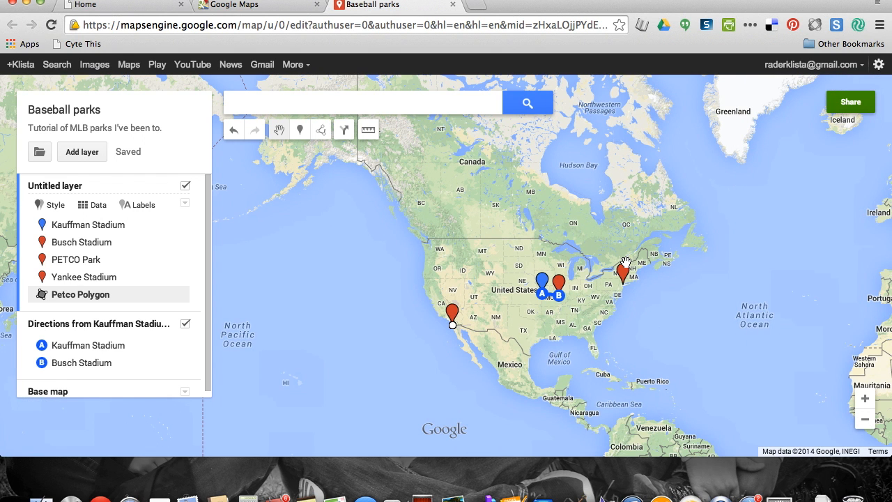
left_click_drag(661, 252, 746, 316)
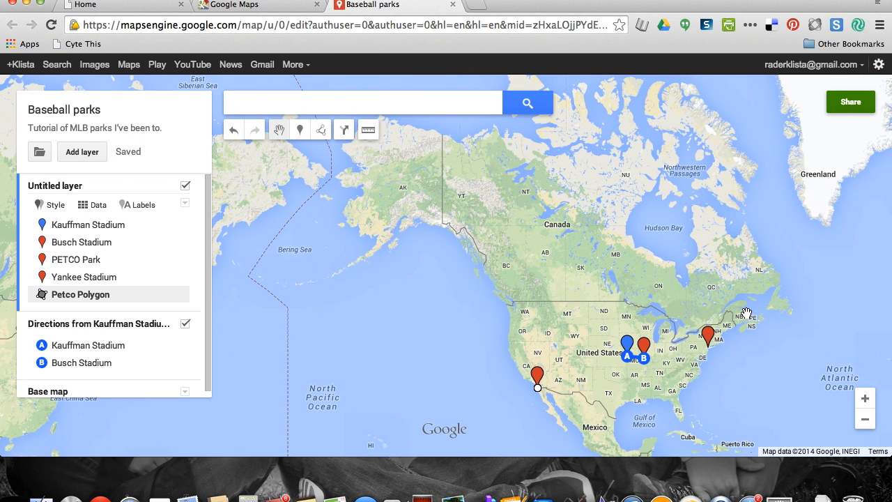
left_click_drag(492, 195, 509, 195)
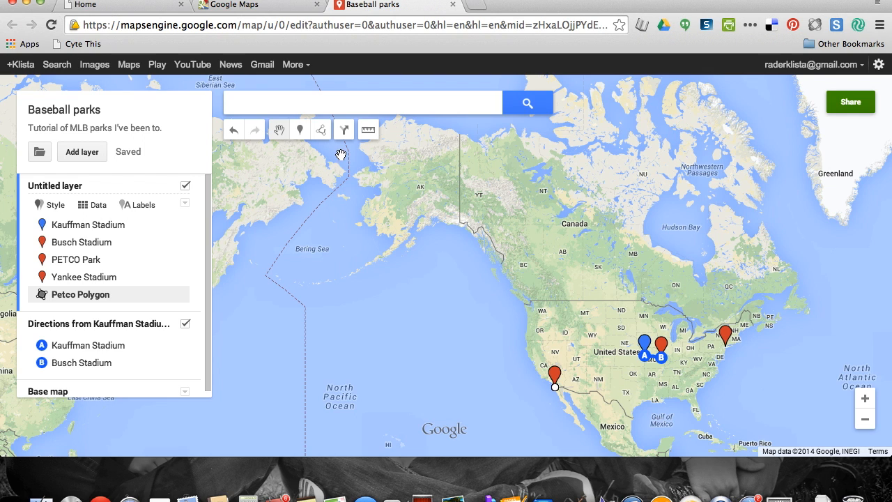
left_click(401, 220)
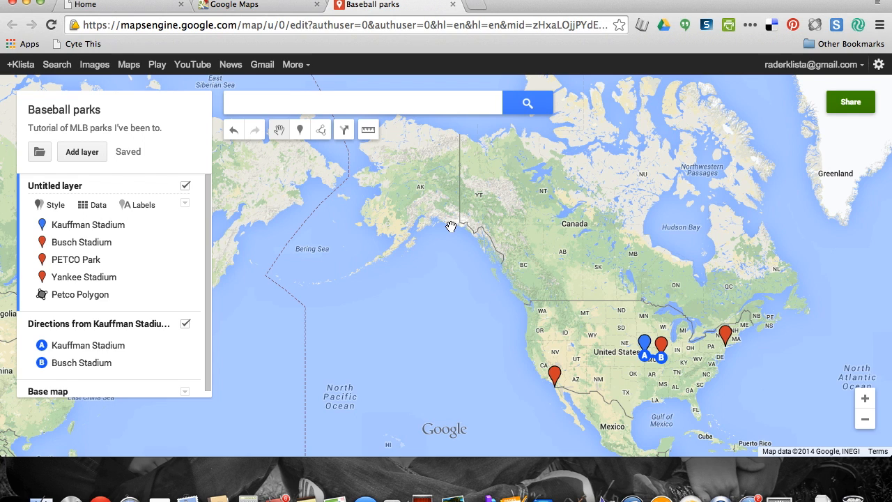
left_click(322, 136)
left_click(374, 154)
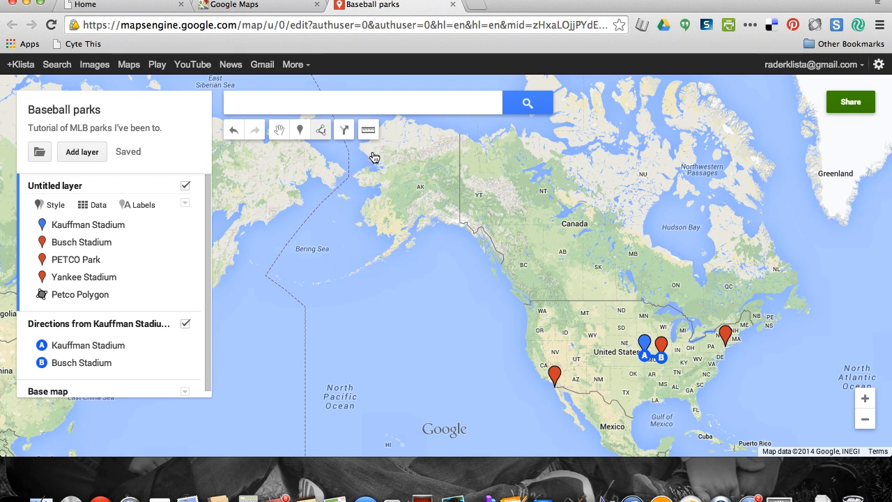
left_click(403, 118)
left_click(461, 135)
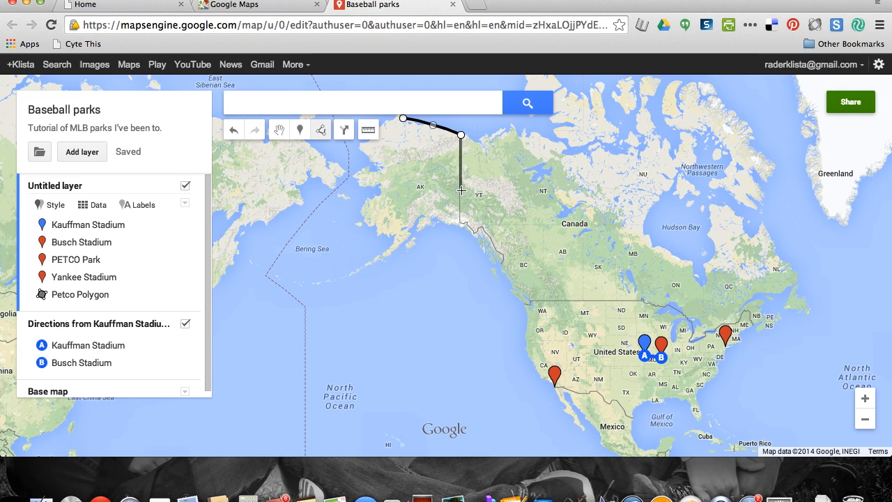
left_click(460, 225)
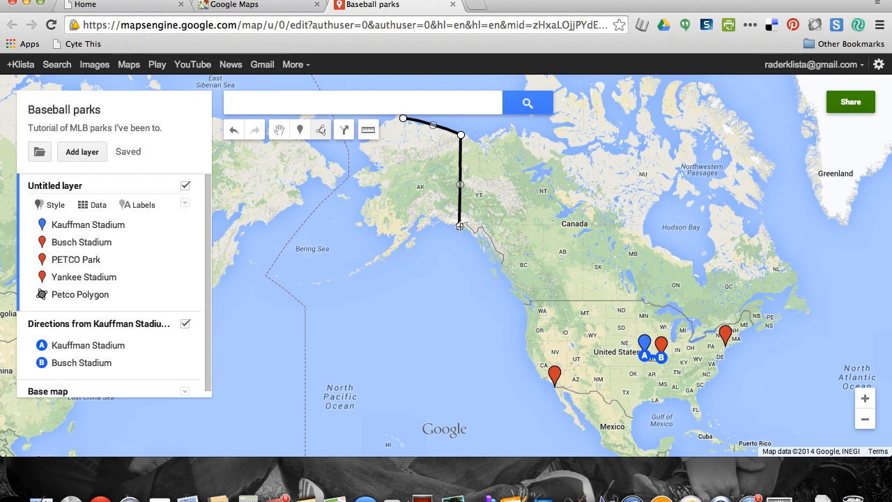
Continue the outline along Alaska's southern coast, the Aleutian peninsula and the western coast, closing it at the northern starting point
left_click(418, 231)
left_click(414, 243)
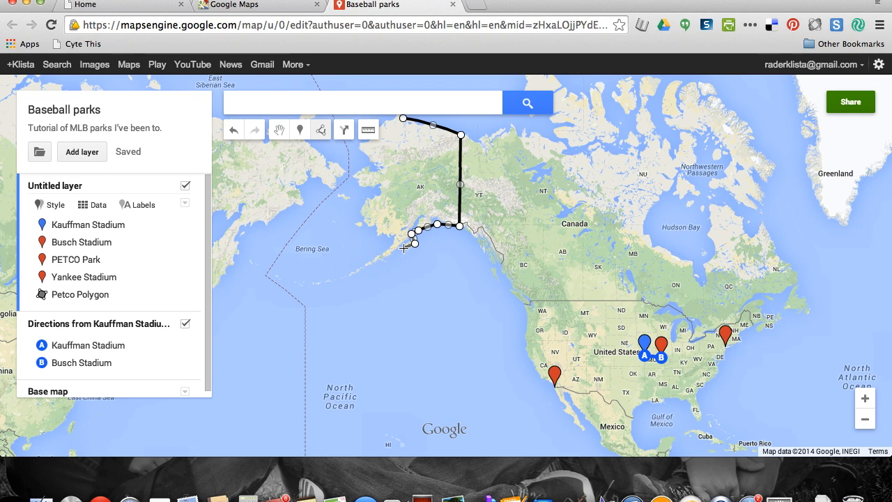
left_click(395, 247)
left_click(355, 275)
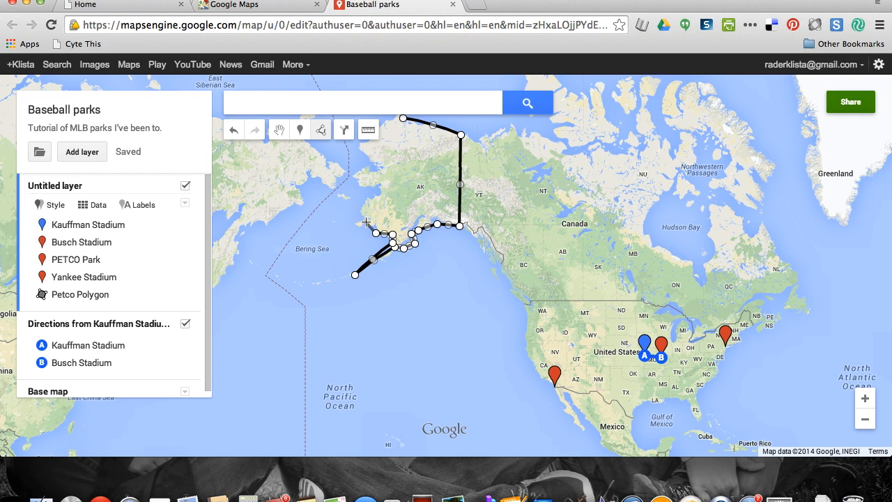
left_click(364, 221)
left_click(360, 211)
left_click(381, 194)
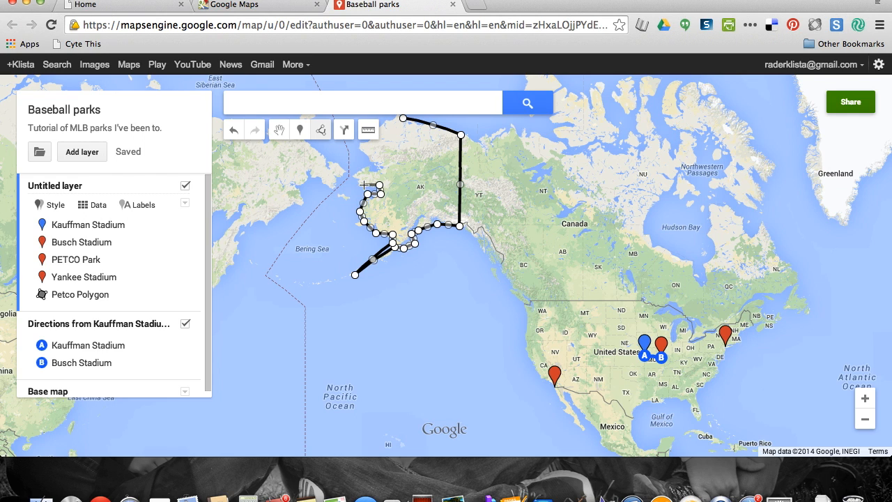
left_click(361, 185)
left_click(364, 169)
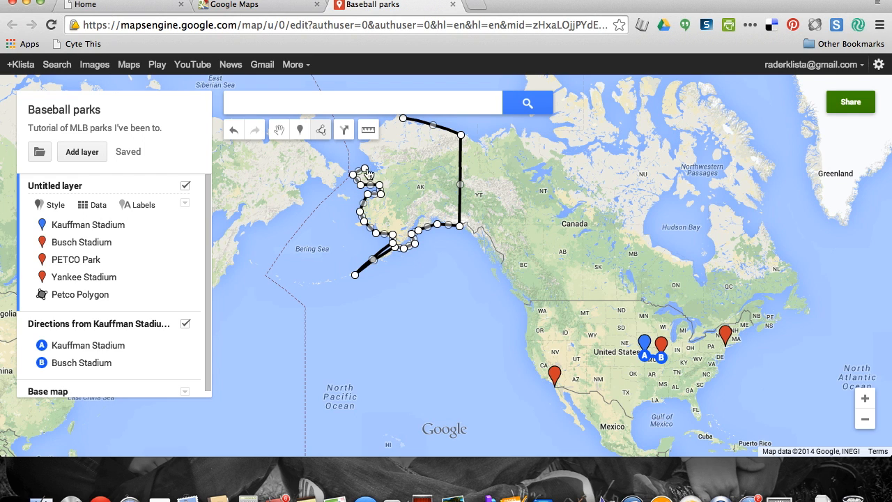
left_click(380, 170)
left_click(359, 150)
left_click(403, 120)
Name the new shape "Alaska", save it and close its details
type("Alaska")
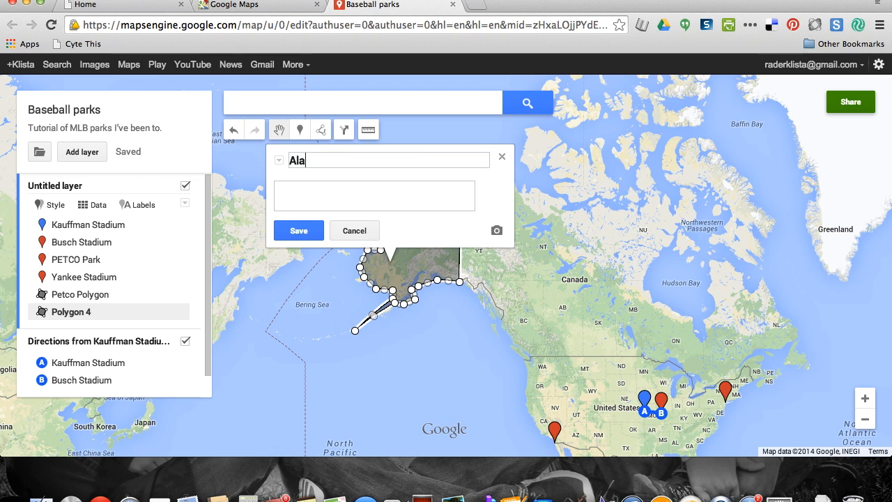
left_click(309, 233)
left_click(501, 160)
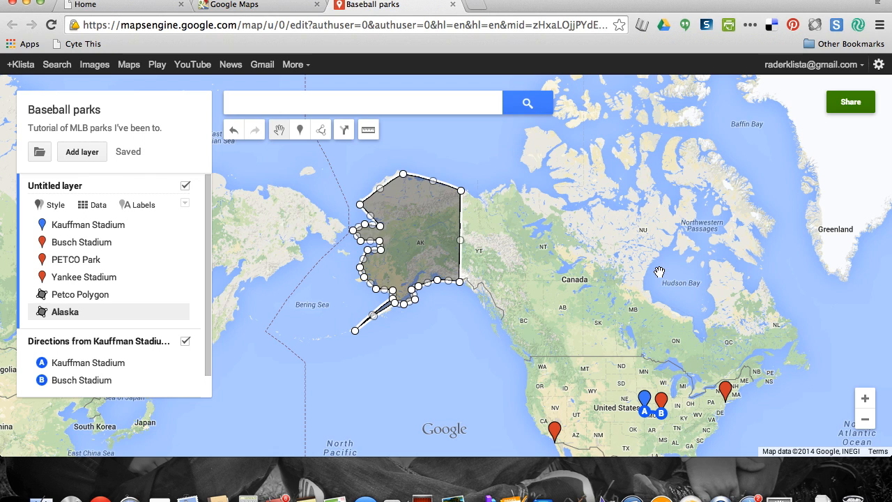
Move the Alaska shape over Texas and northern Mexico to compare its size with the lower United States
left_click_drag(826, 359, 810, 255)
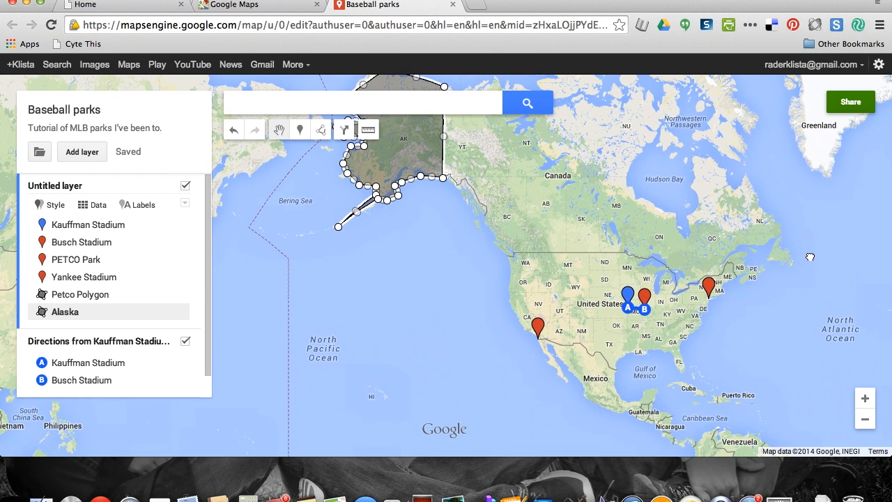
left_click_drag(390, 139, 609, 343)
left_click_drag(709, 355, 657, 327)
left_click(864, 402)
left_click_drag(783, 349, 691, 274)
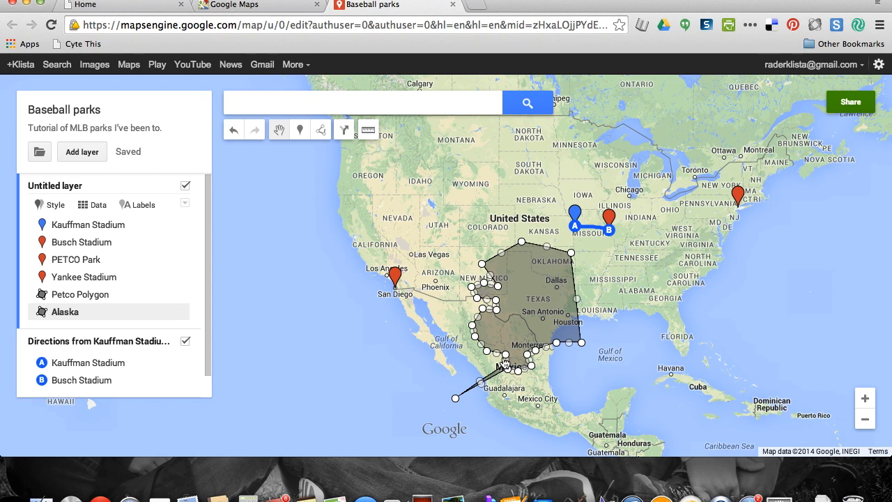
left_click_drag(760, 294, 767, 330)
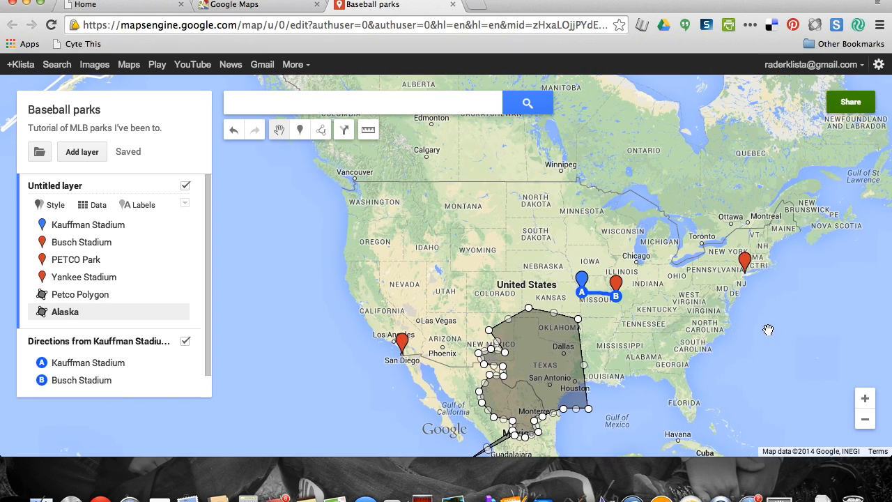
Move the Alaska shape back onto Alaska and deselect it
left_click(865, 418)
left_click(865, 418)
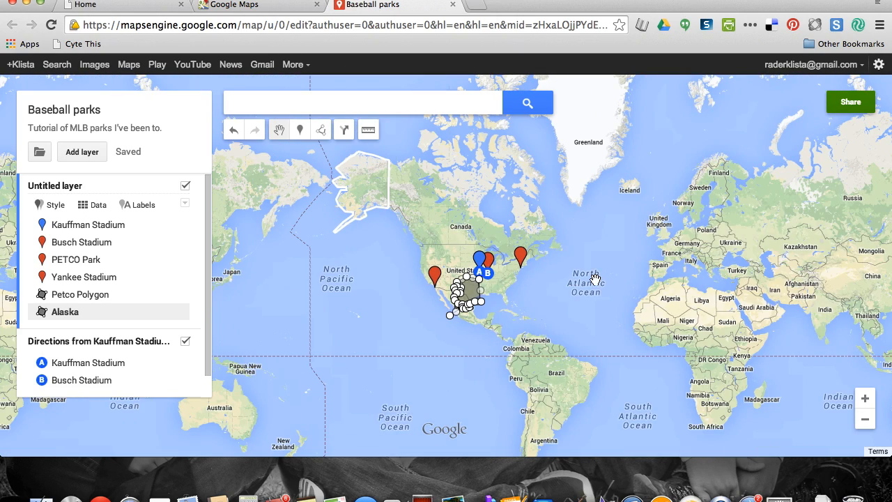
left_click_drag(552, 266, 641, 299)
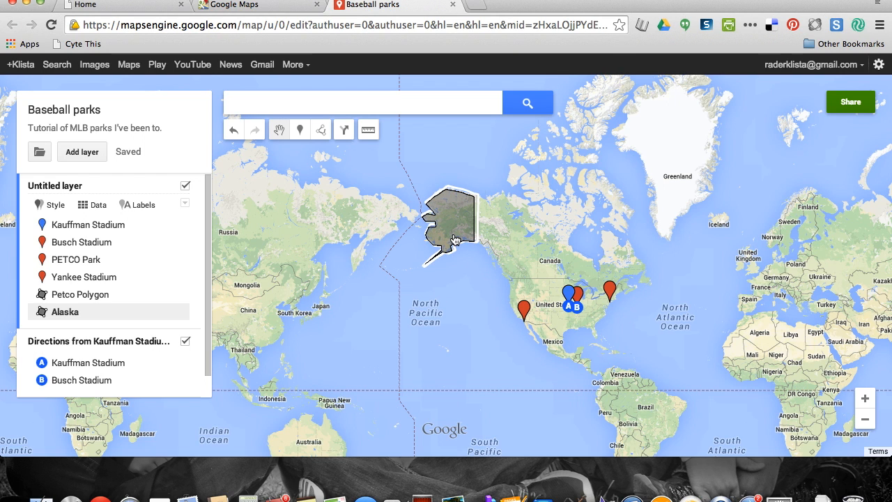
left_click(457, 221)
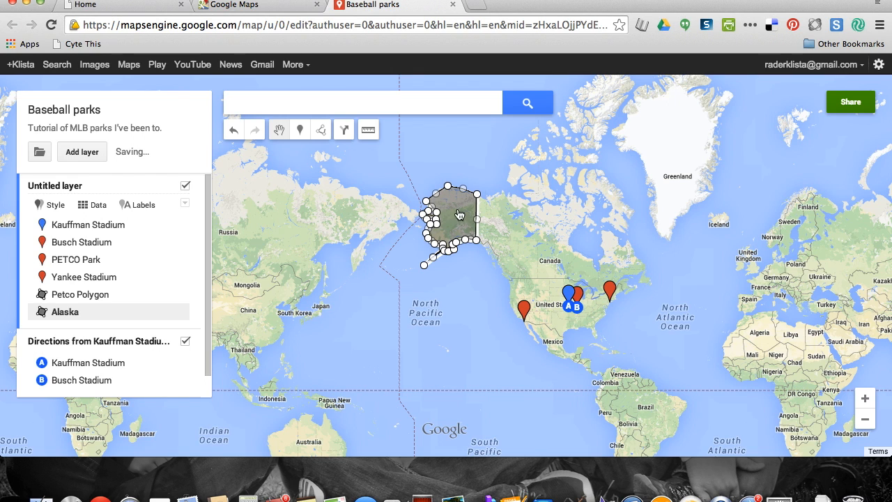
left_click(527, 236)
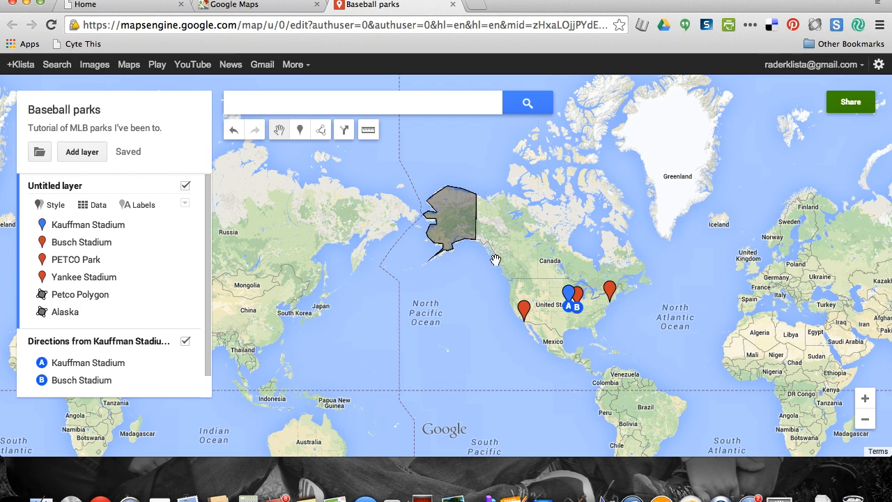
left_click_drag(452, 209, 487, 230)
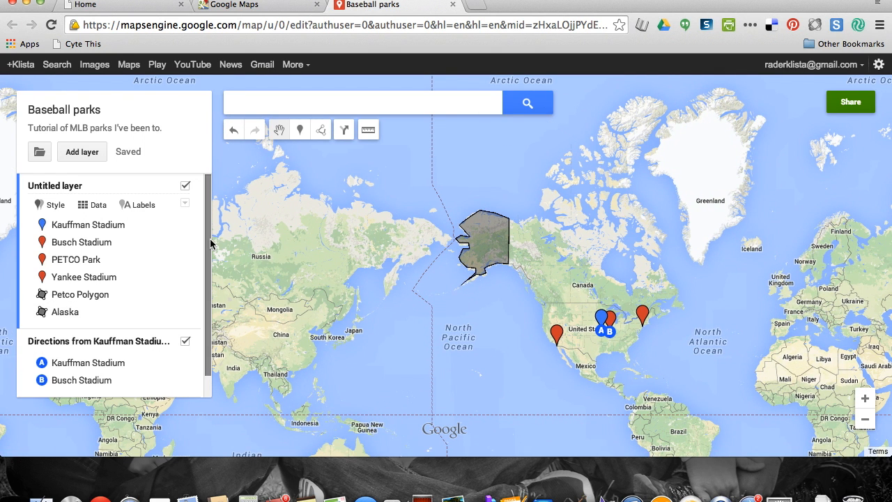
Share the map so anyone with the link can view it without signing in, and close the sharing settings
left_click(847, 106)
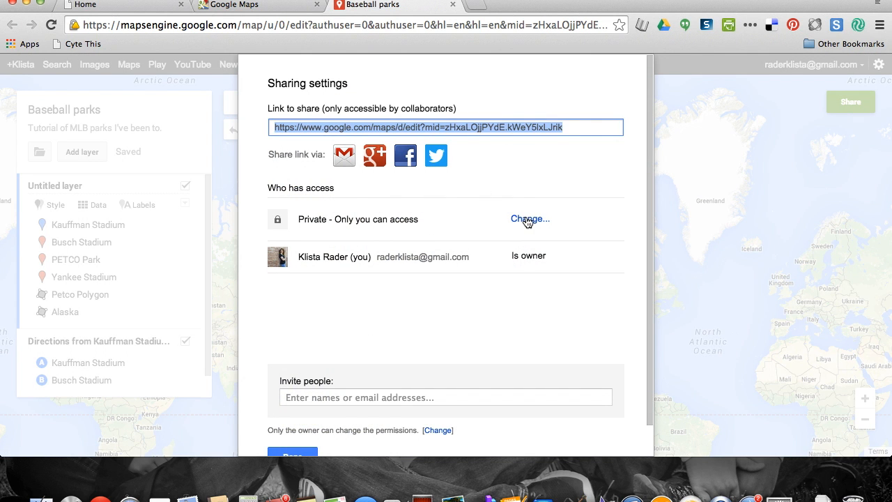
left_click(523, 220)
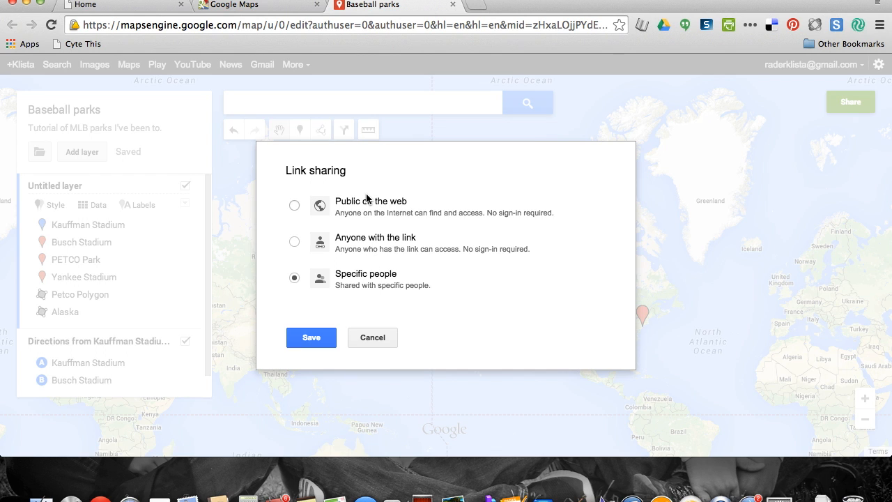
left_click(293, 241)
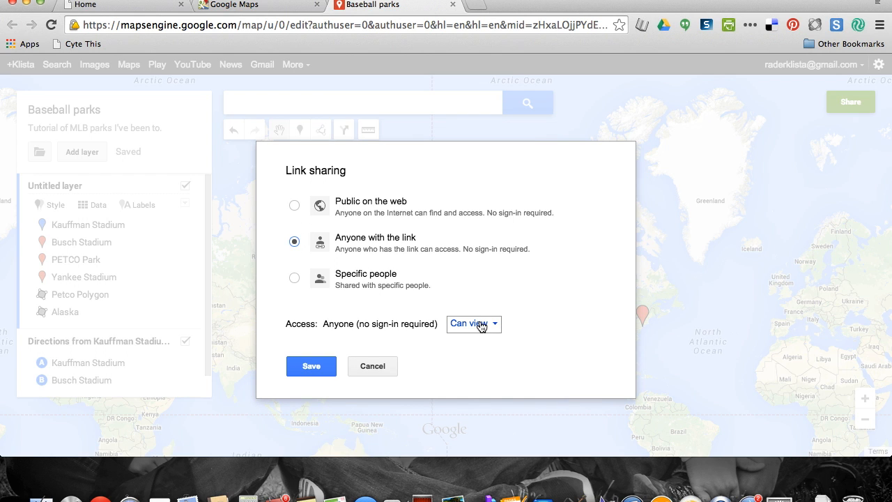
left_click(313, 367)
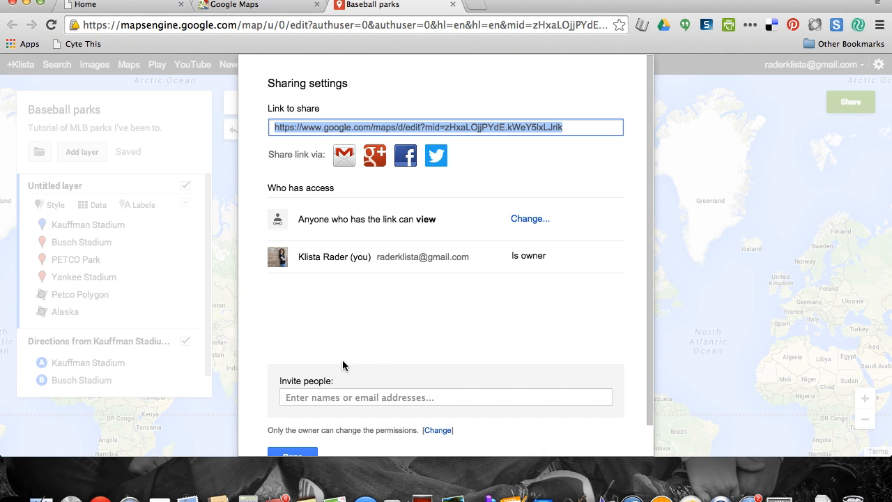
left_click_drag(548, 320, 566, 226)
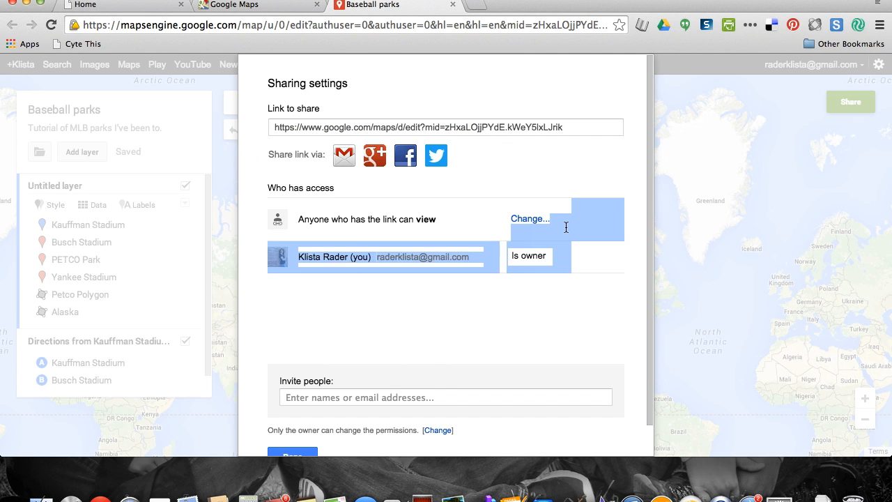
left_click(298, 449)
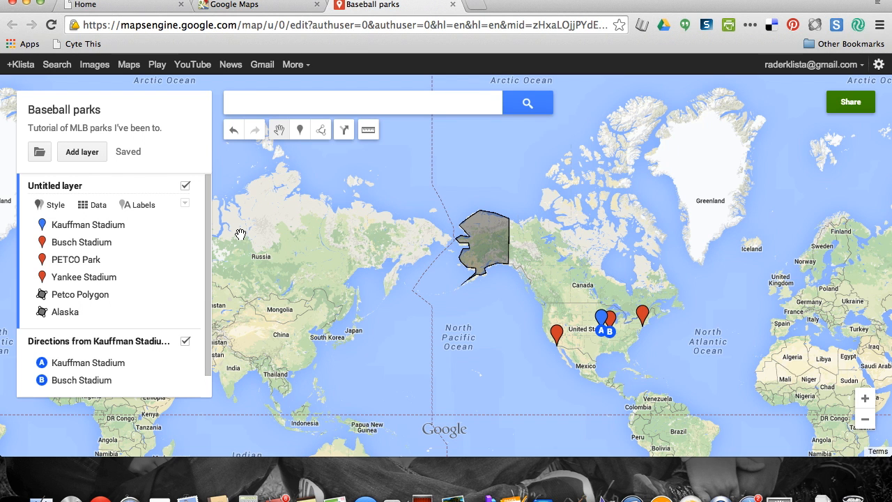
Review the details of Kauffman Stadium, Busch Stadium, PETCO Park, Yankee Stadium and Petco Polygon one after another, and close the last one
left_click(97, 225)
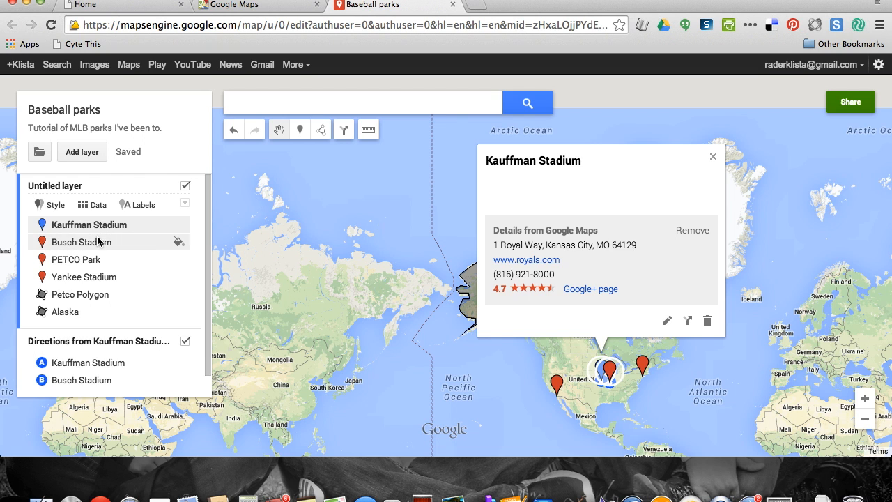
left_click(98, 241)
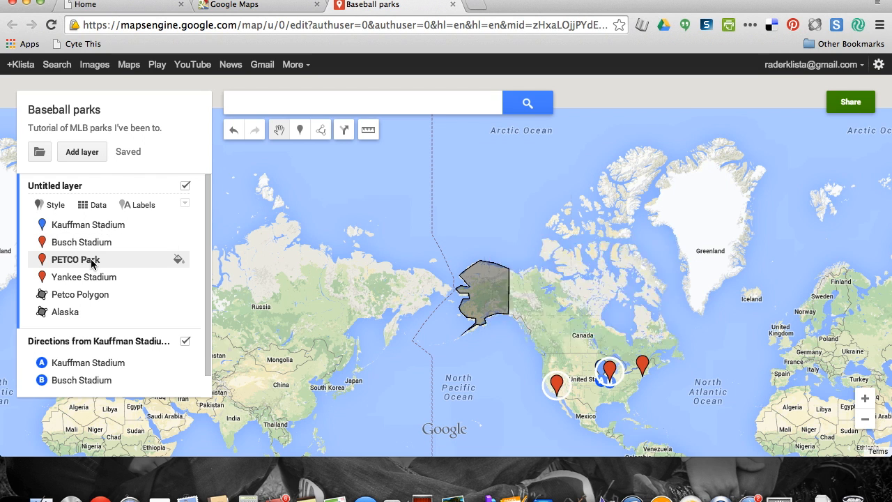
left_click(91, 260)
left_click(100, 277)
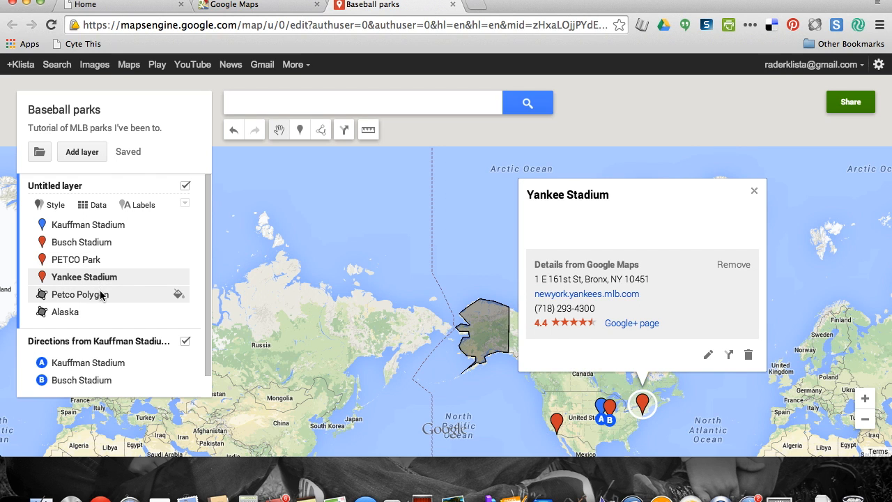
left_click(101, 293)
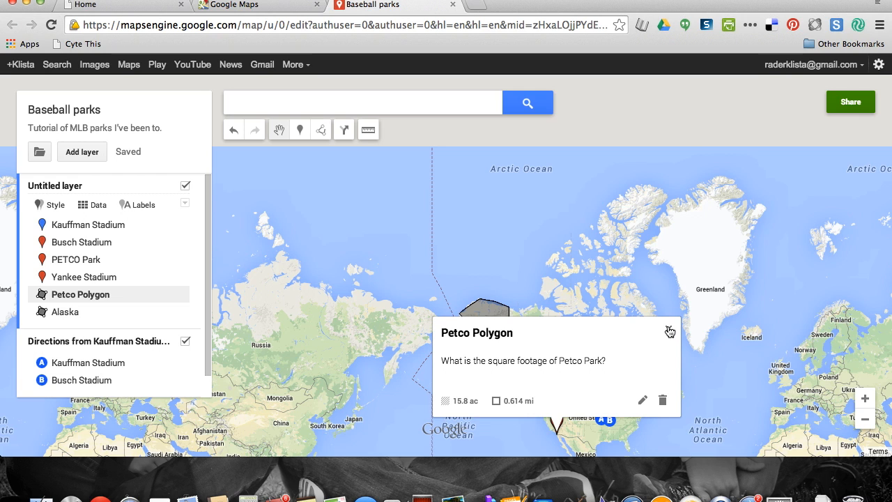
left_click(668, 331)
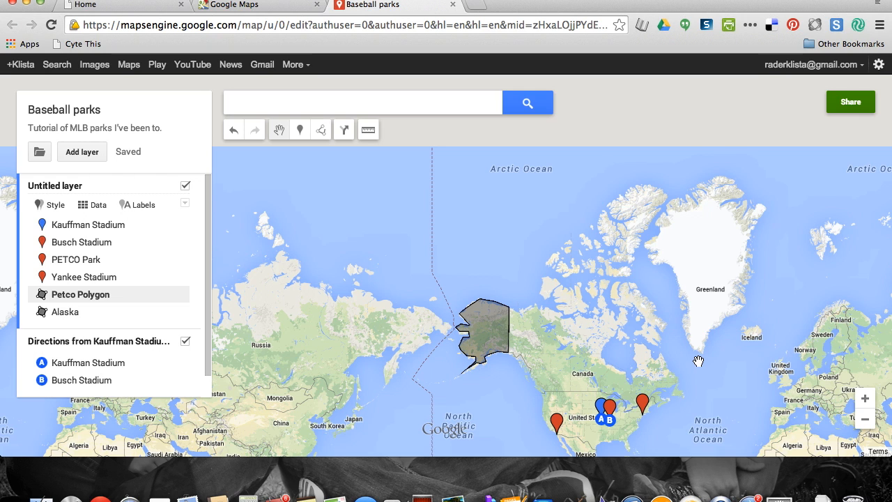